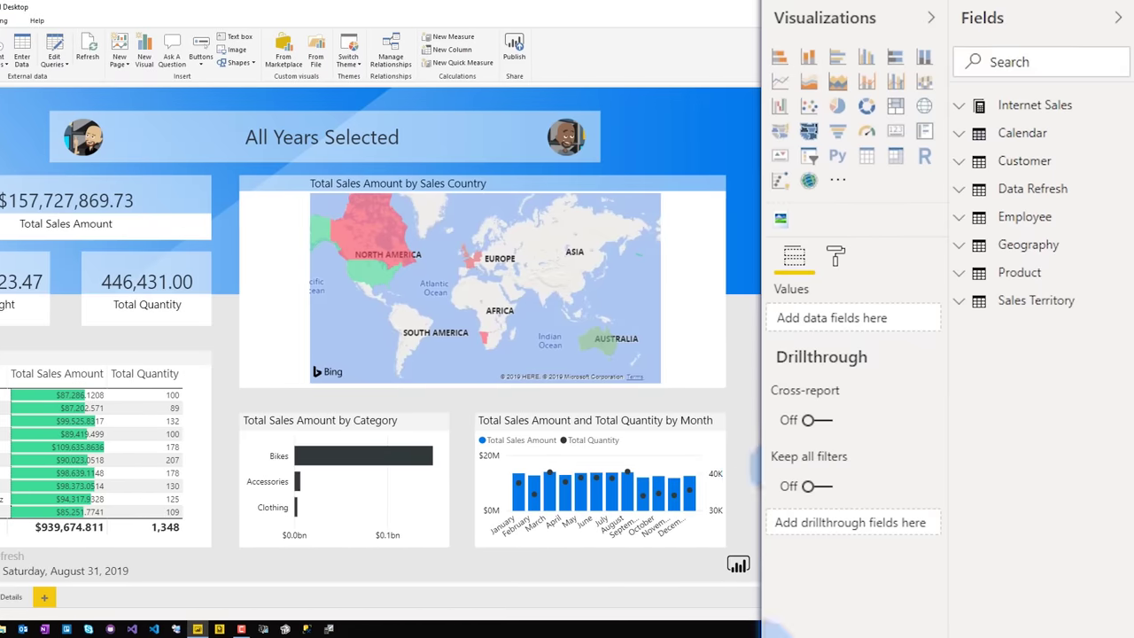
Expand the Calendar table to list its fields, including Year, Year Title and Top 10 Title.
click(958, 135)
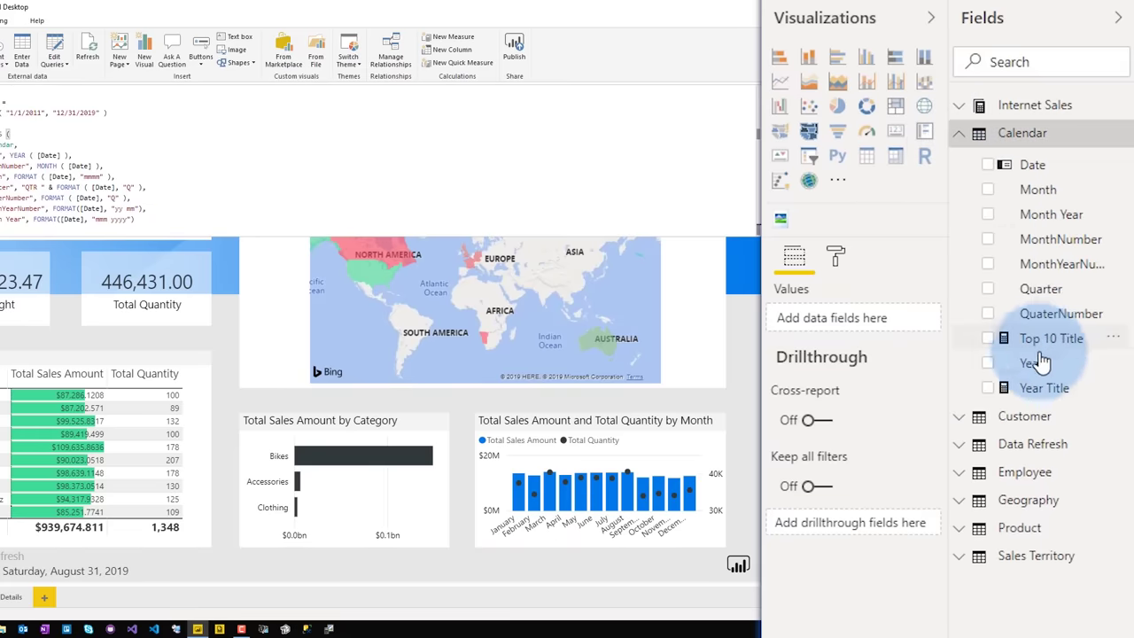
Drag the Year field onto the canvas and make it a slicer.
drag(1031, 363, 767, 399)
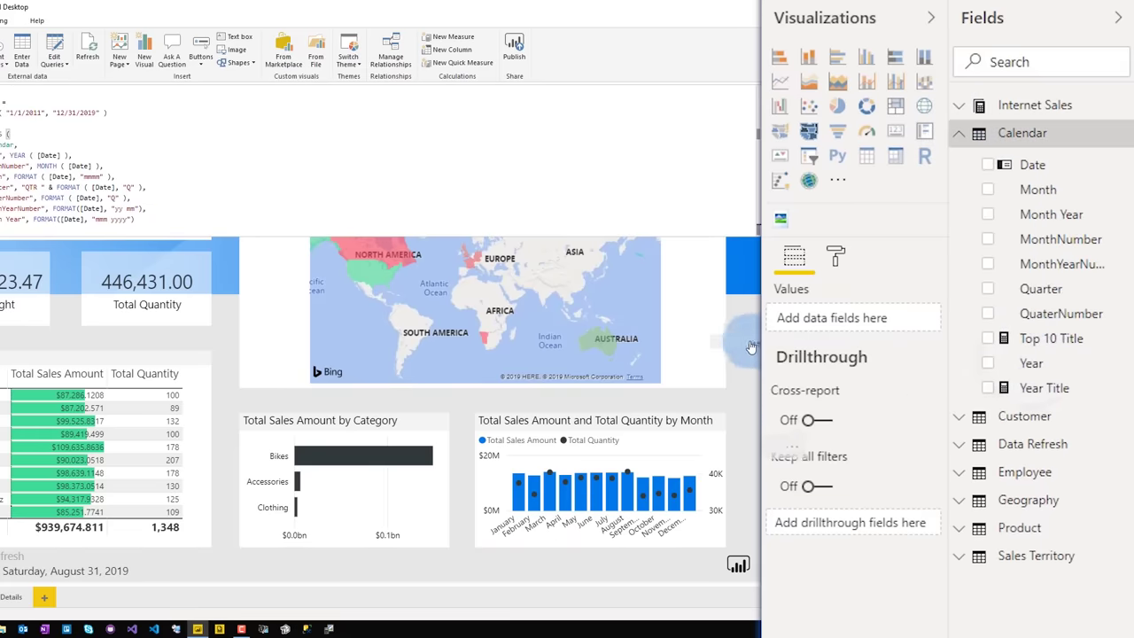
drag(742, 345, 741, 344)
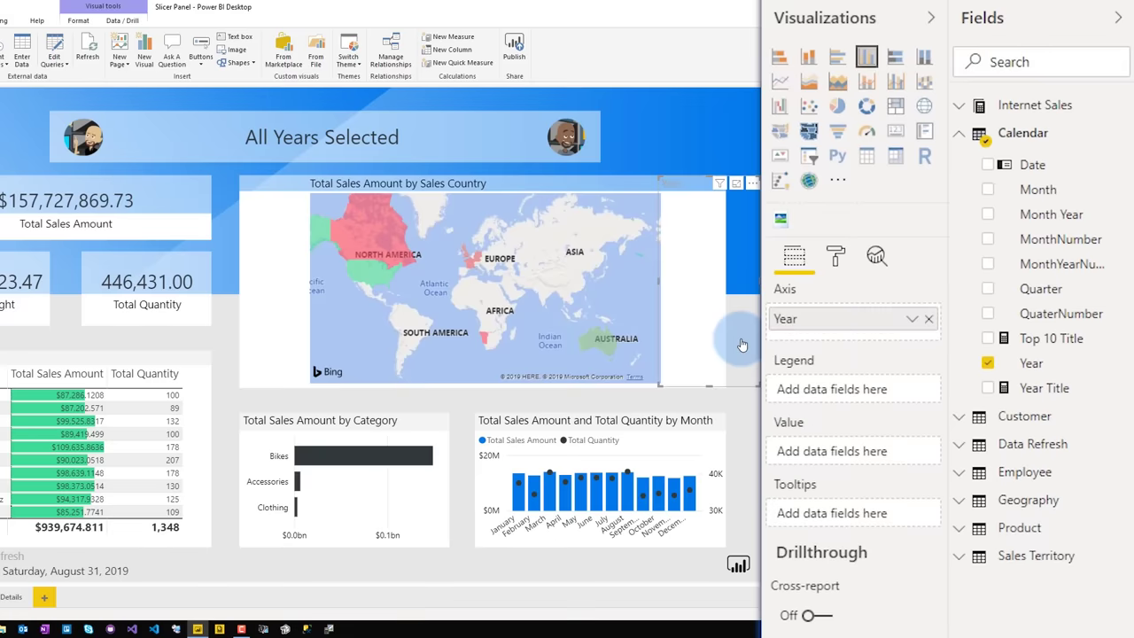
click(808, 158)
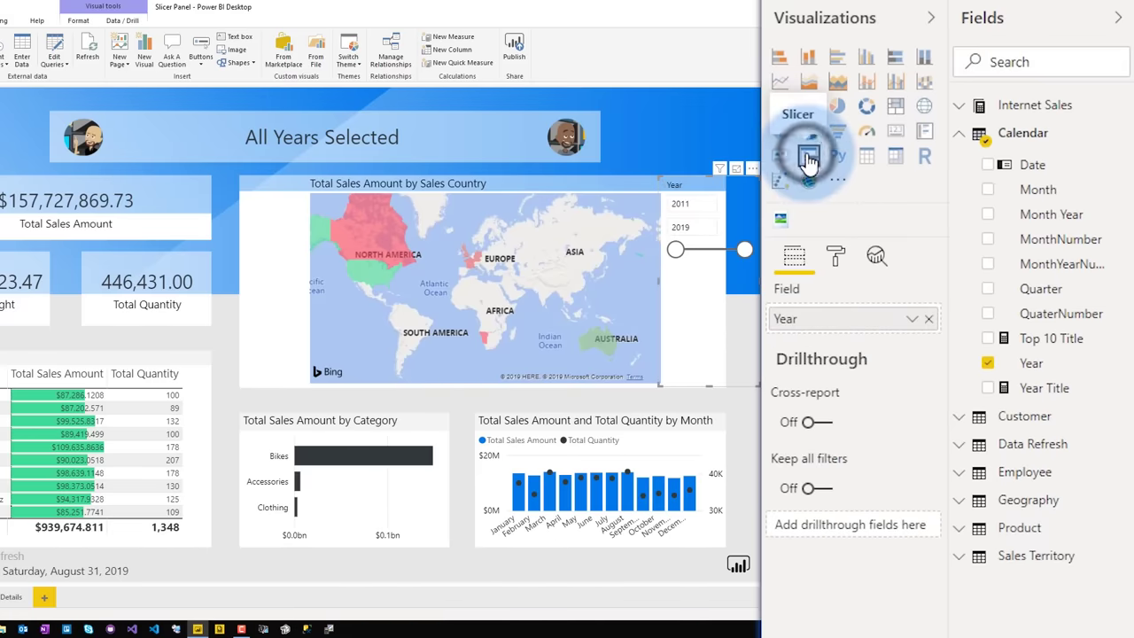
Switch the Year slicer to a checkbox list and move it to the page's top-left.
click(748, 188)
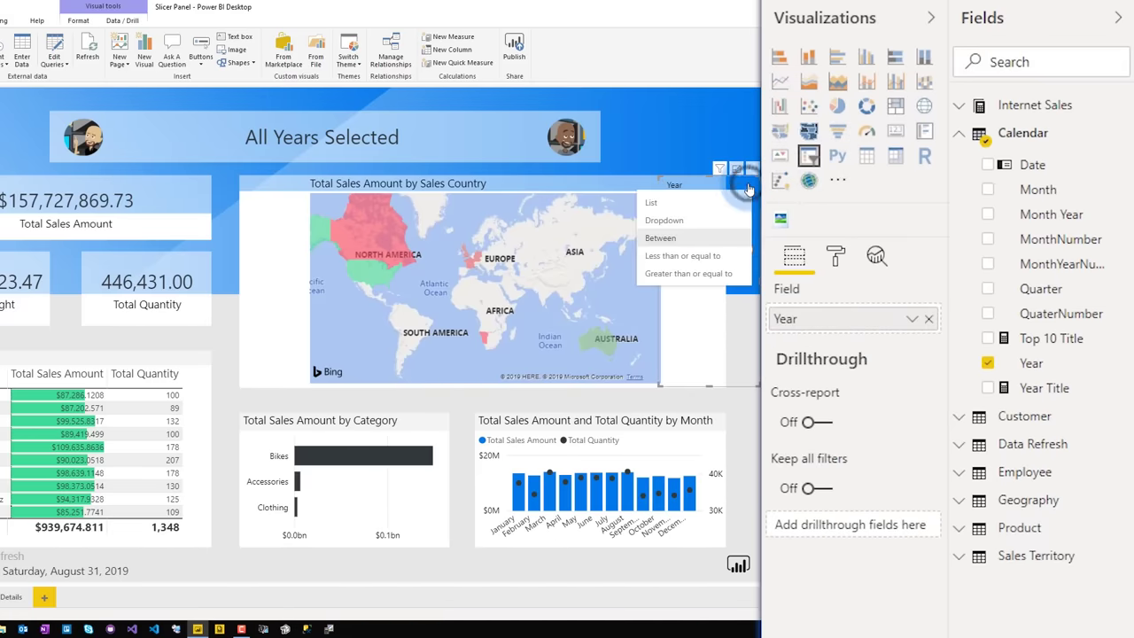
click(684, 202)
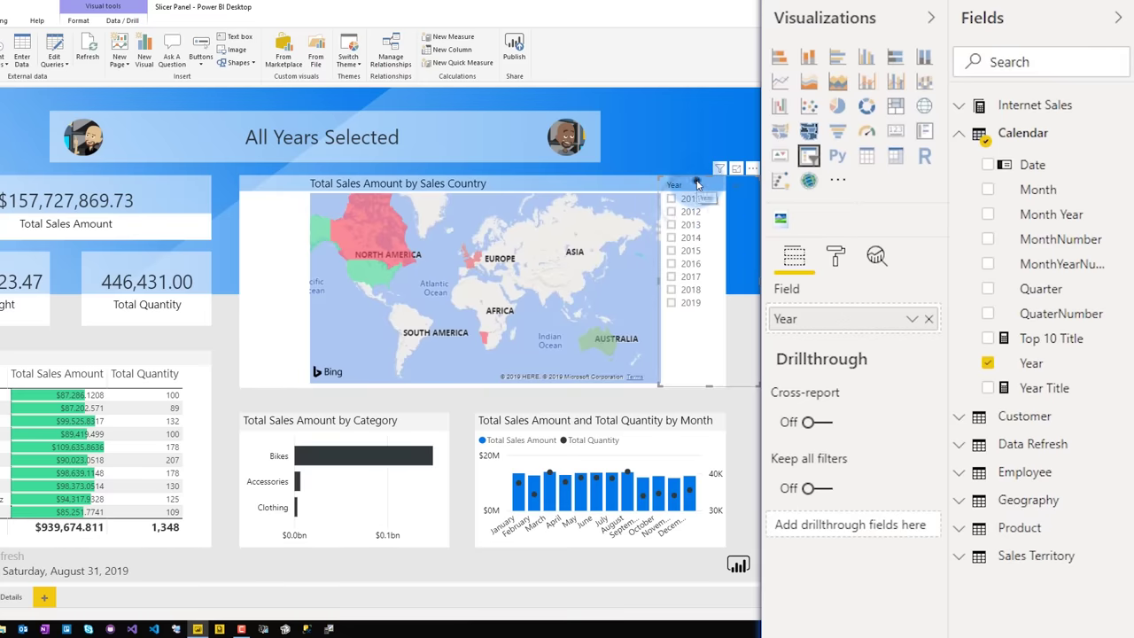
drag(696, 183, 0, 187)
drag(79, 187, 80, 184)
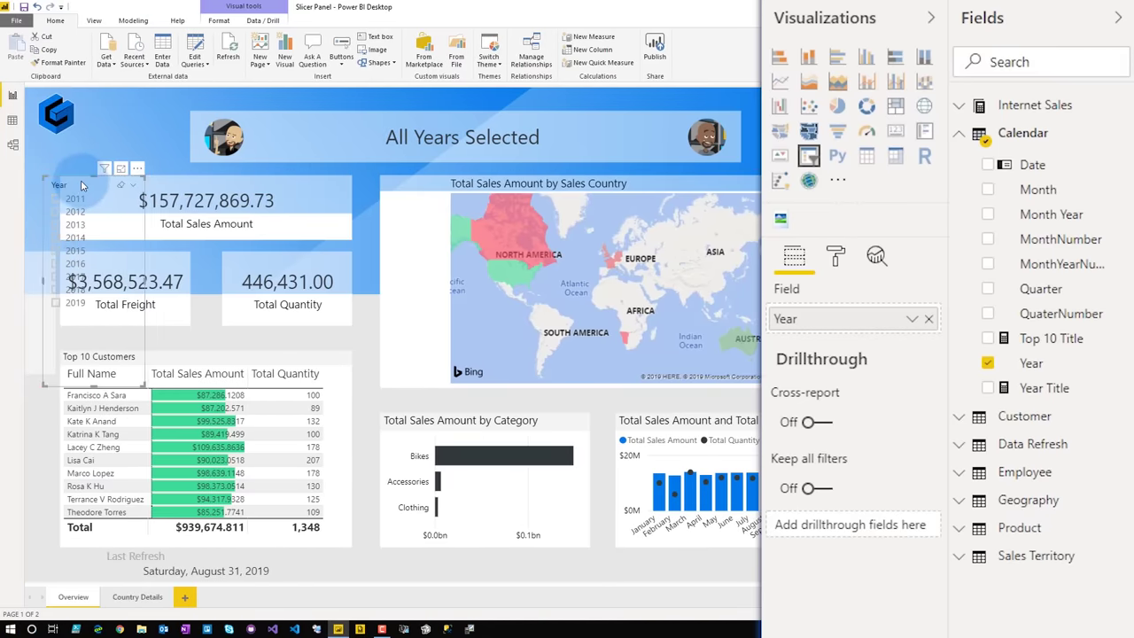
Format the Year slicer's items with 15 pt black text.
click(835, 256)
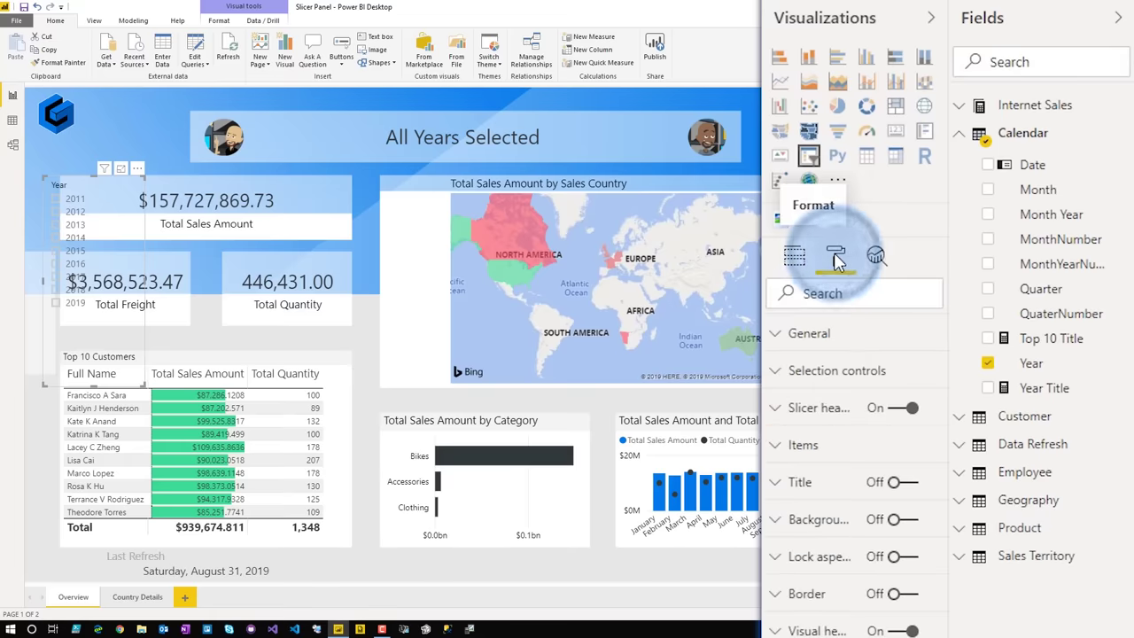
click(823, 454)
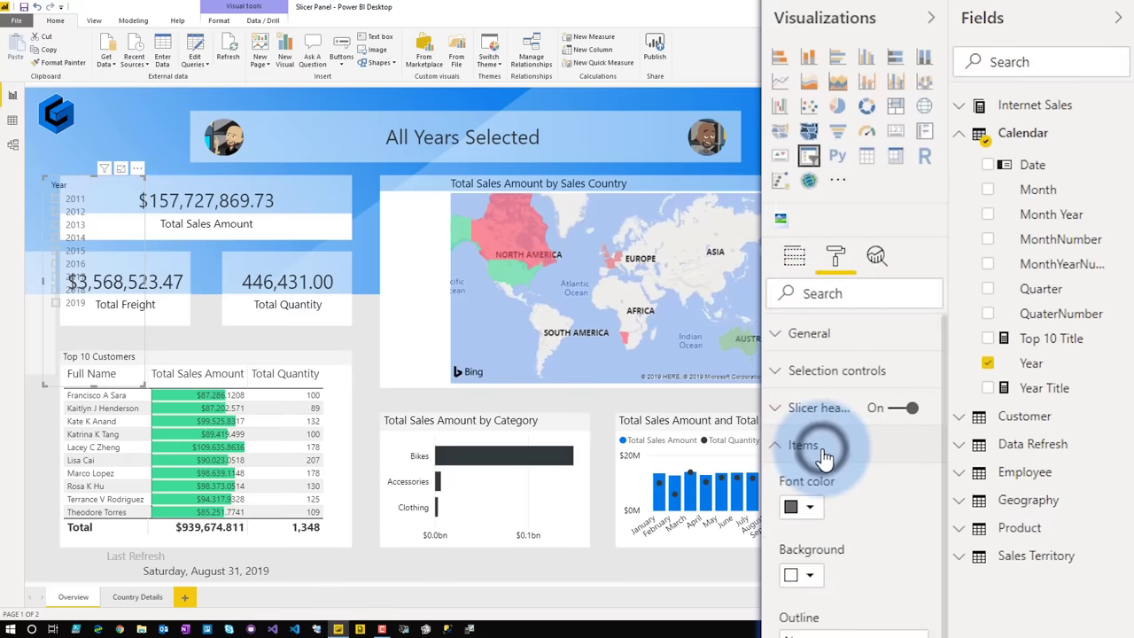
scroll(815, 461, down, 2)
double_click(805, 493)
text(15)
click(820, 304)
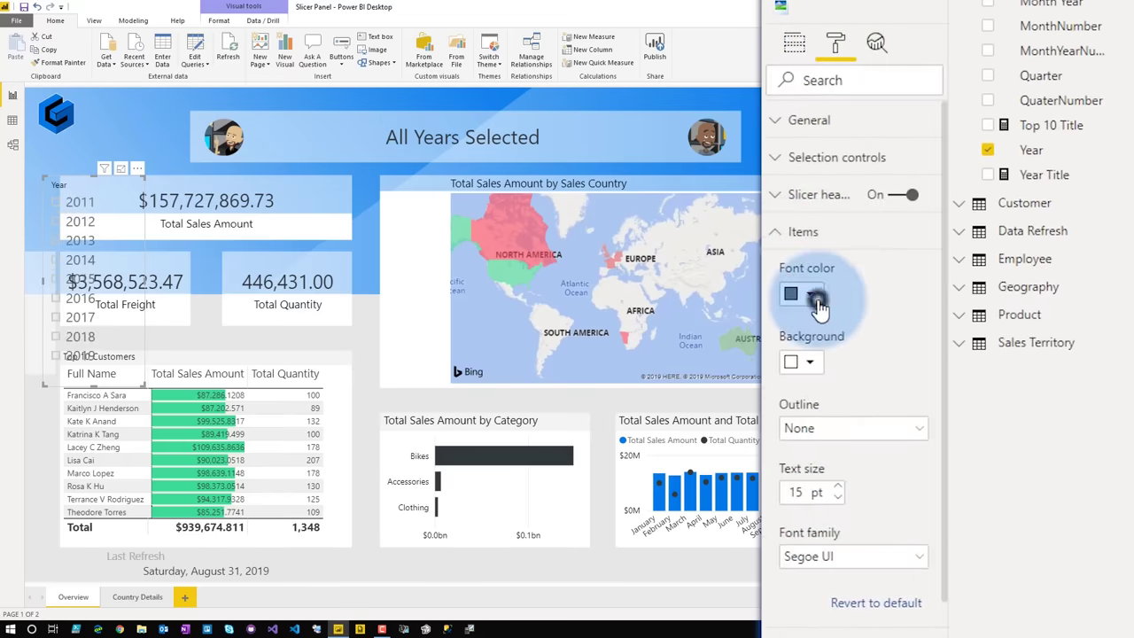
click(798, 339)
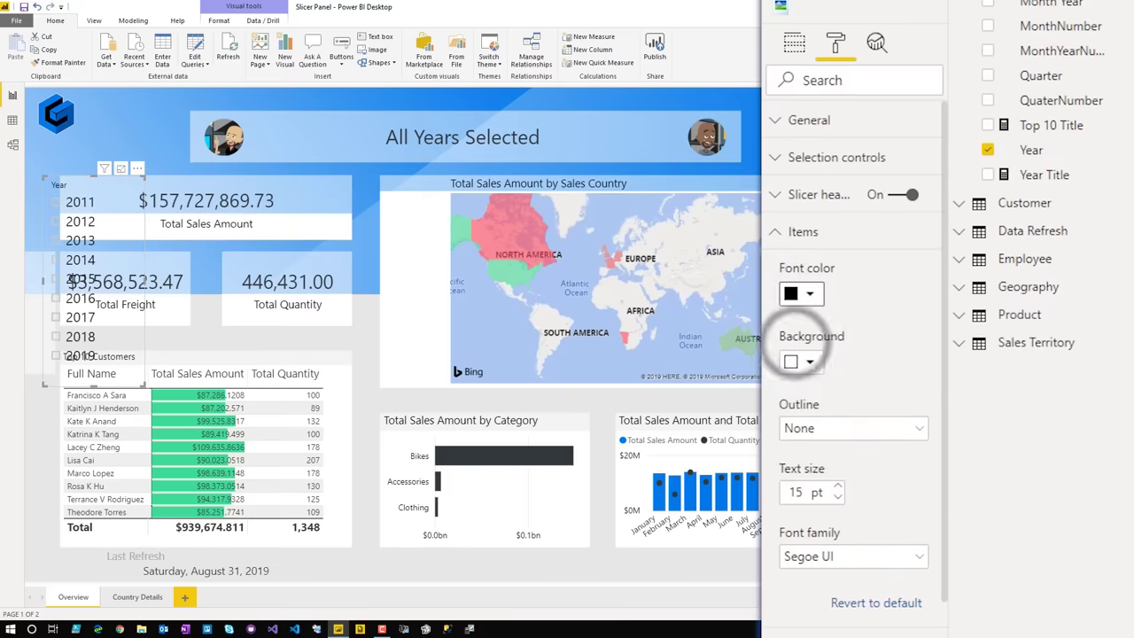
scroll(850, 355, up, 5)
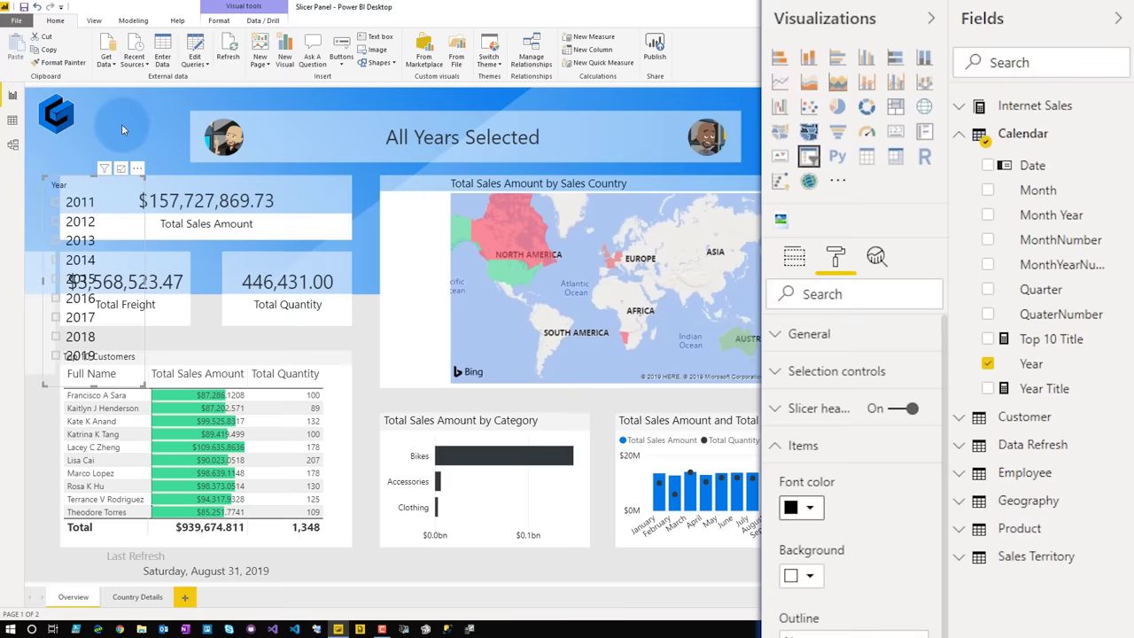
click(121, 124)
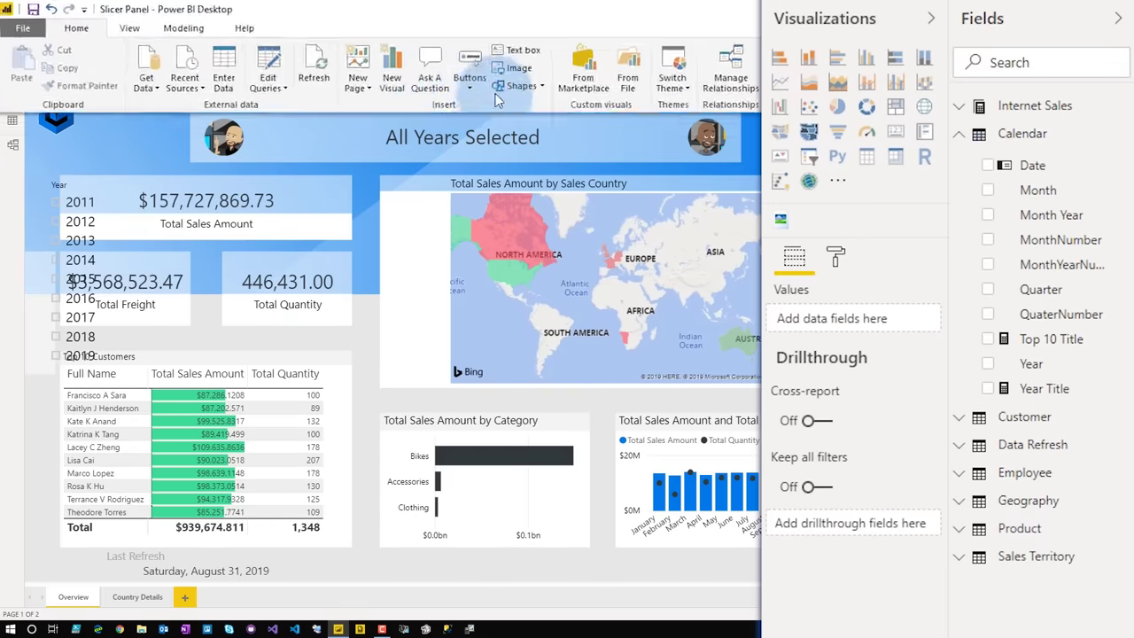
Insert a rectangle and stretch it into a tall panel along the page's left edge.
click(493, 81)
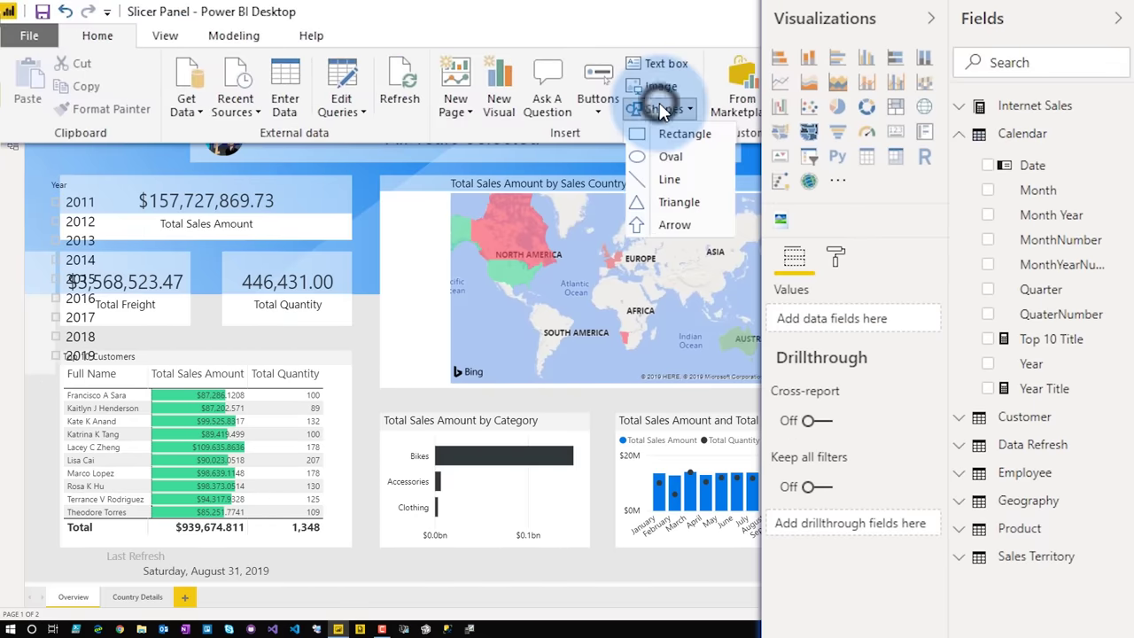
click(702, 140)
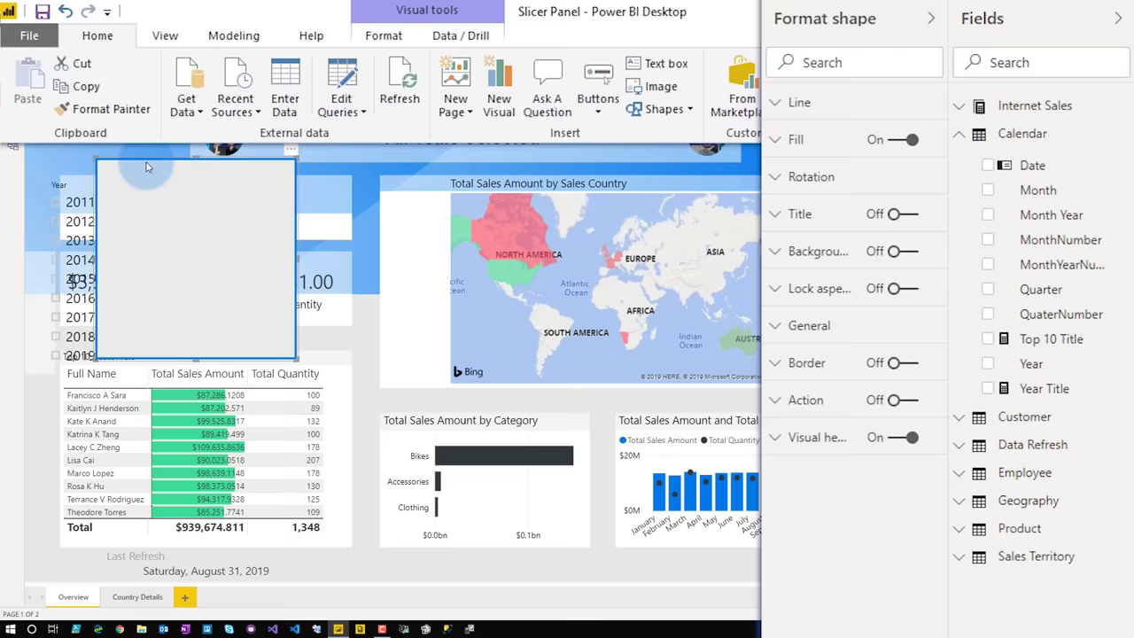
drag(147, 165, 83, 161)
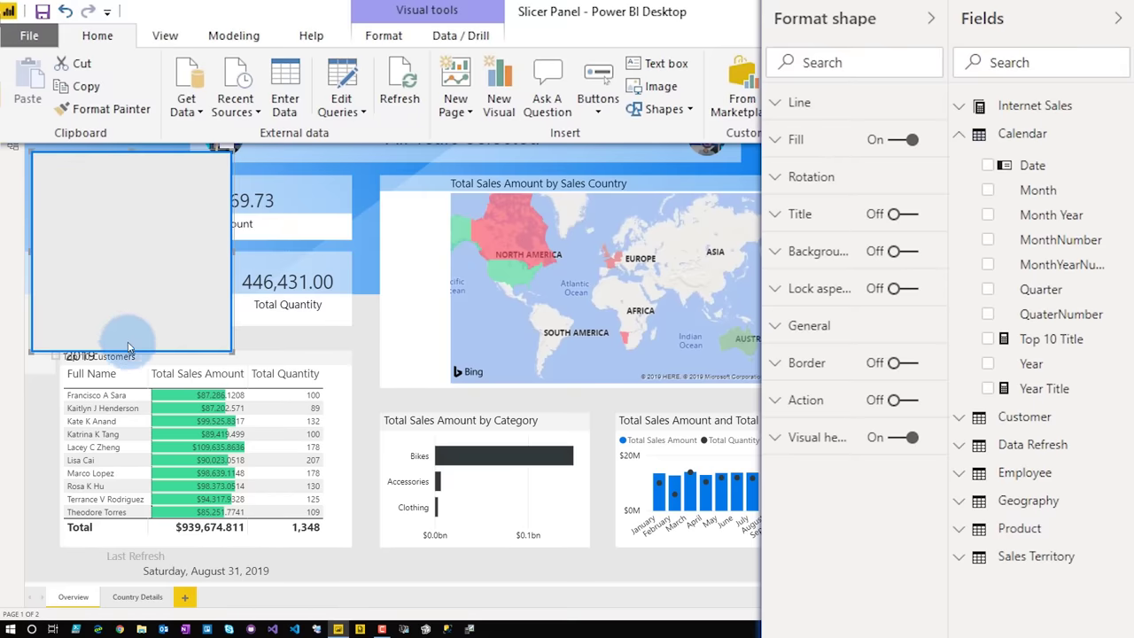
drag(130, 352, 104, 555)
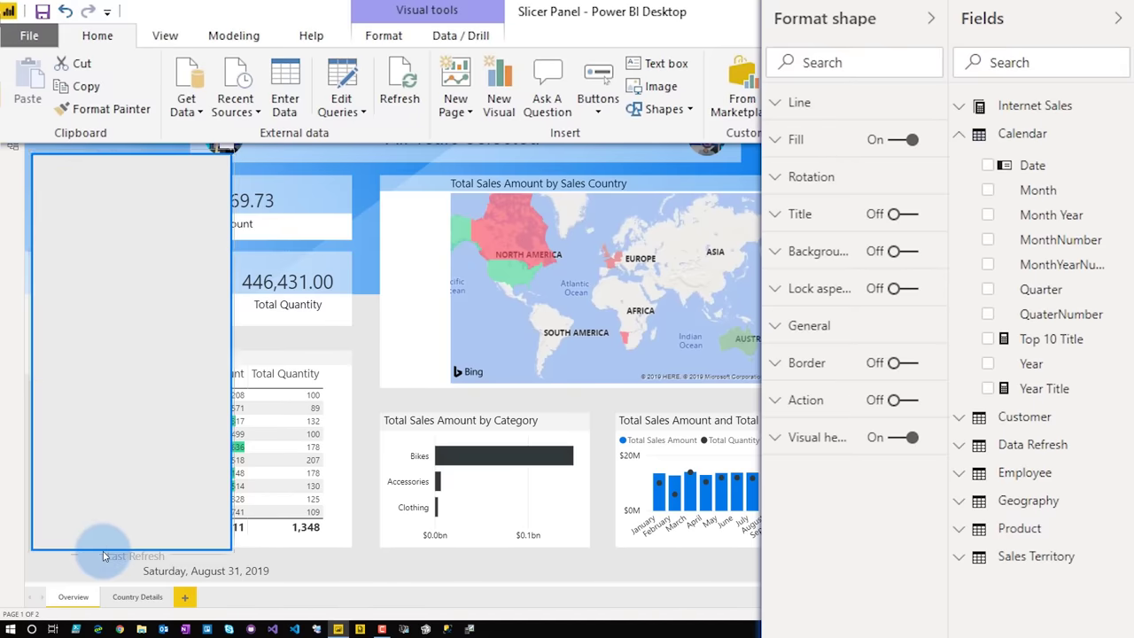
click(107, 304)
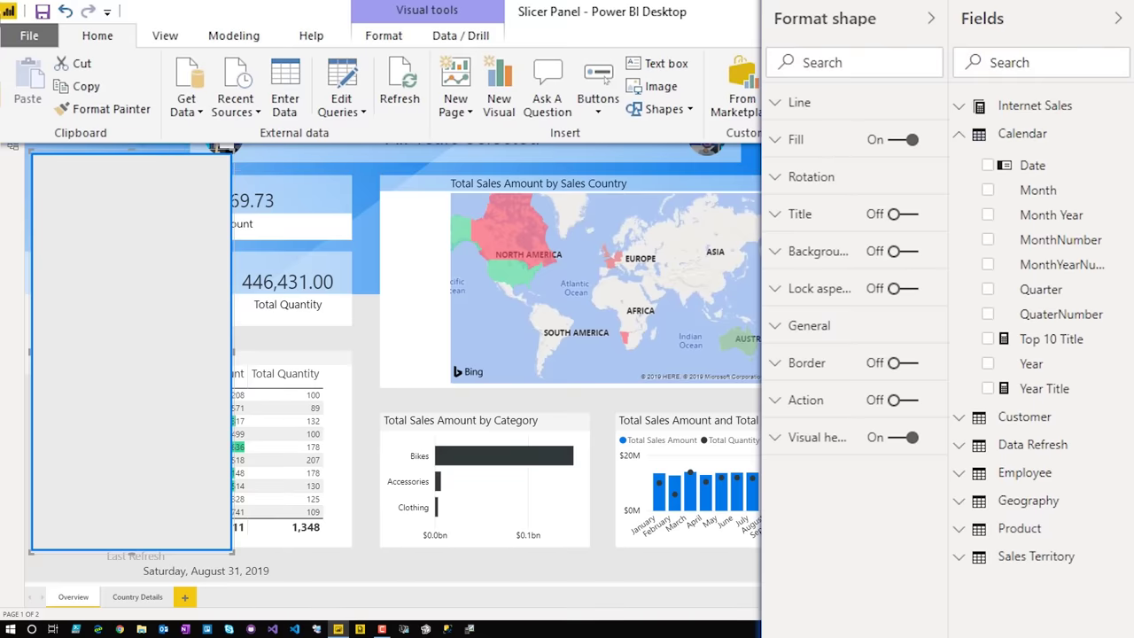
key(Escape)
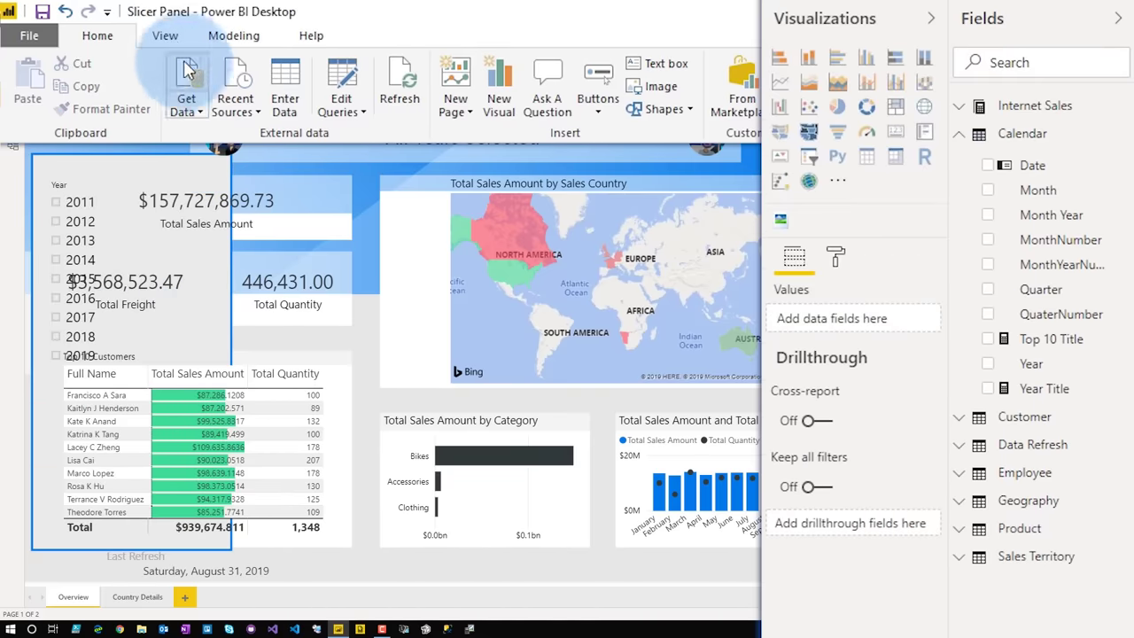
click(168, 35)
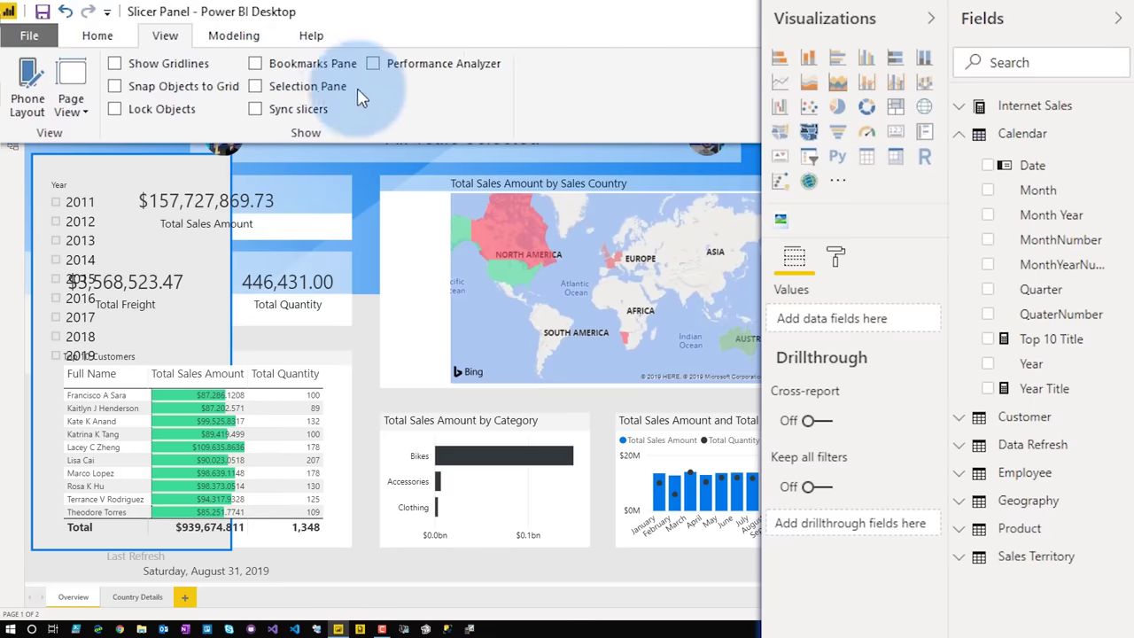
In the Selection pane, place the rectangle layer directly below the slicer layer.
click(314, 89)
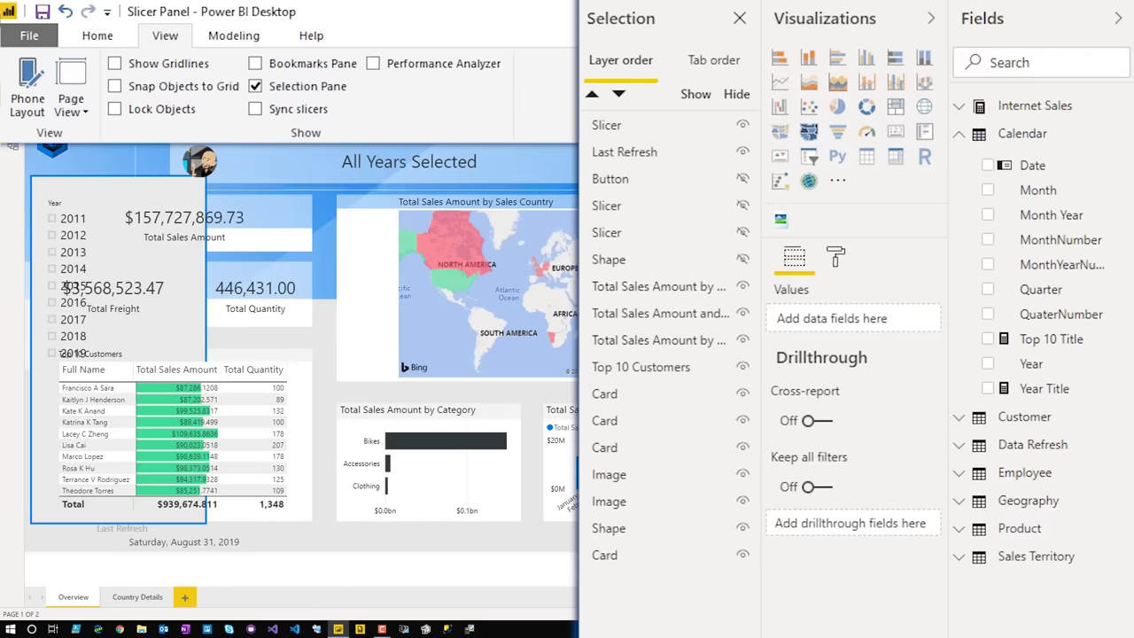
click(84, 179)
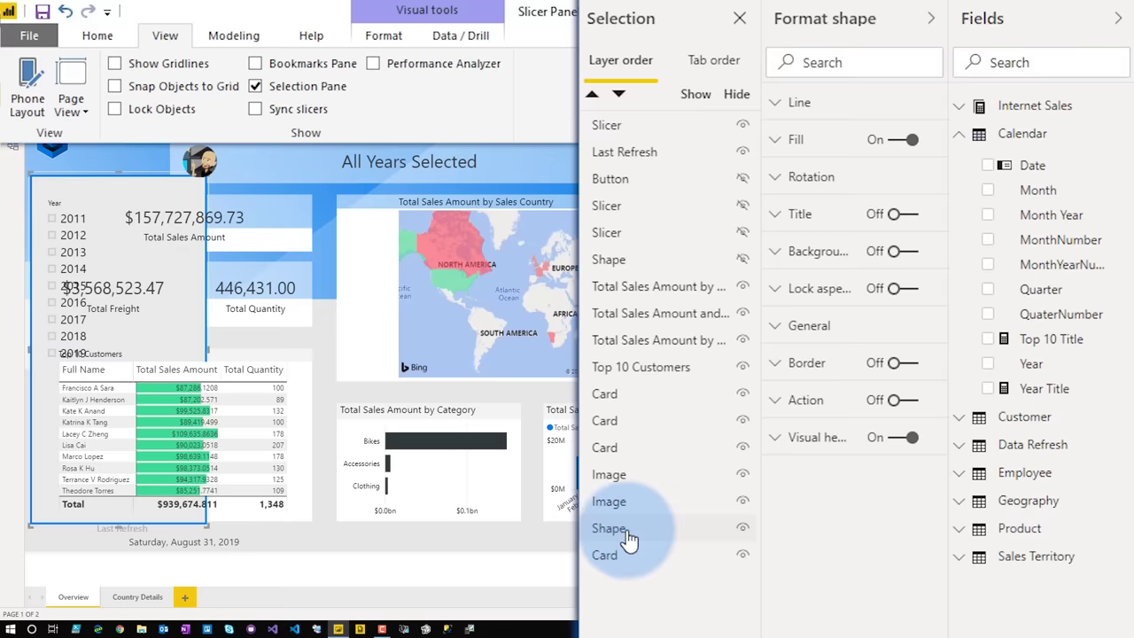
drag(626, 534, 632, 156)
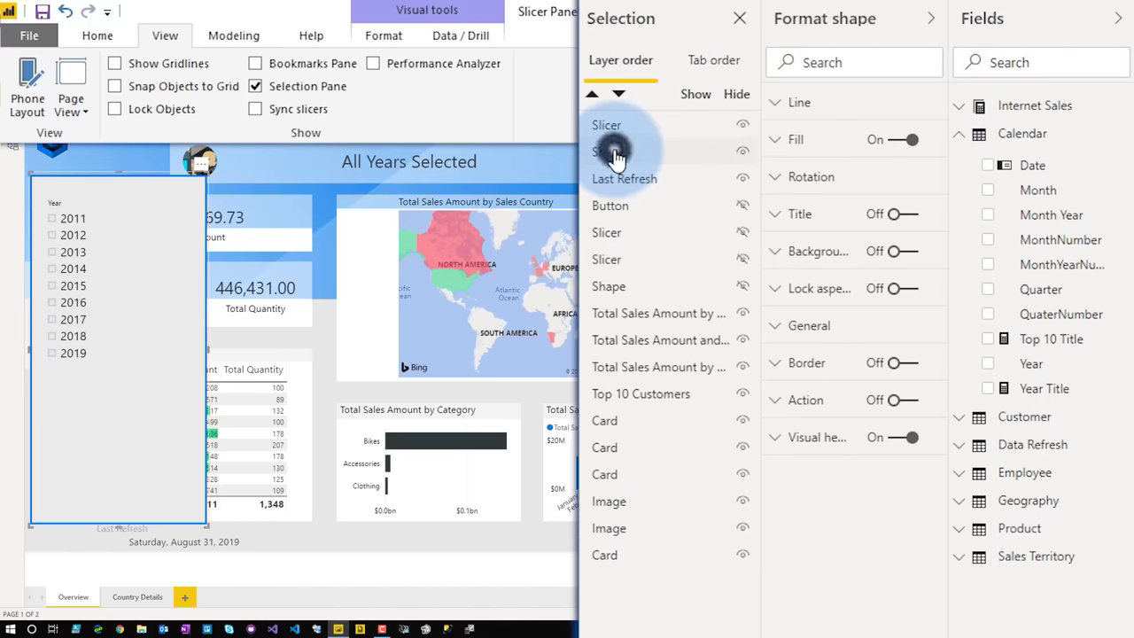
Rename the layers Slicer Rectangle and Year Slicer, then move the slicer onto the panel.
double_click(615, 154)
text(Slicer Rectangle)
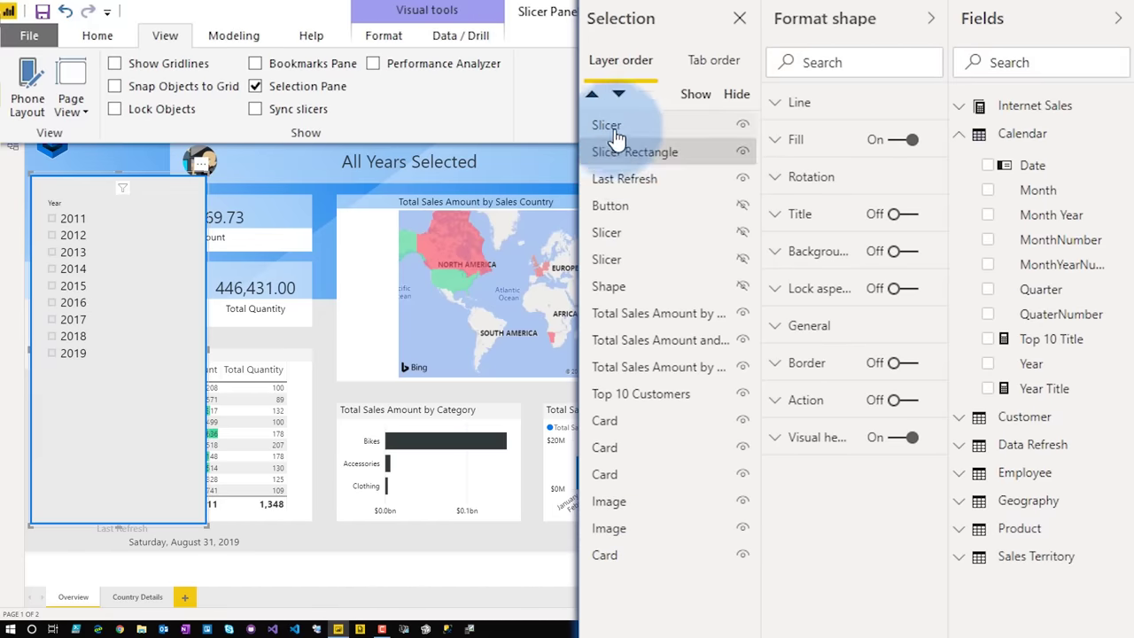
double_click(615, 125)
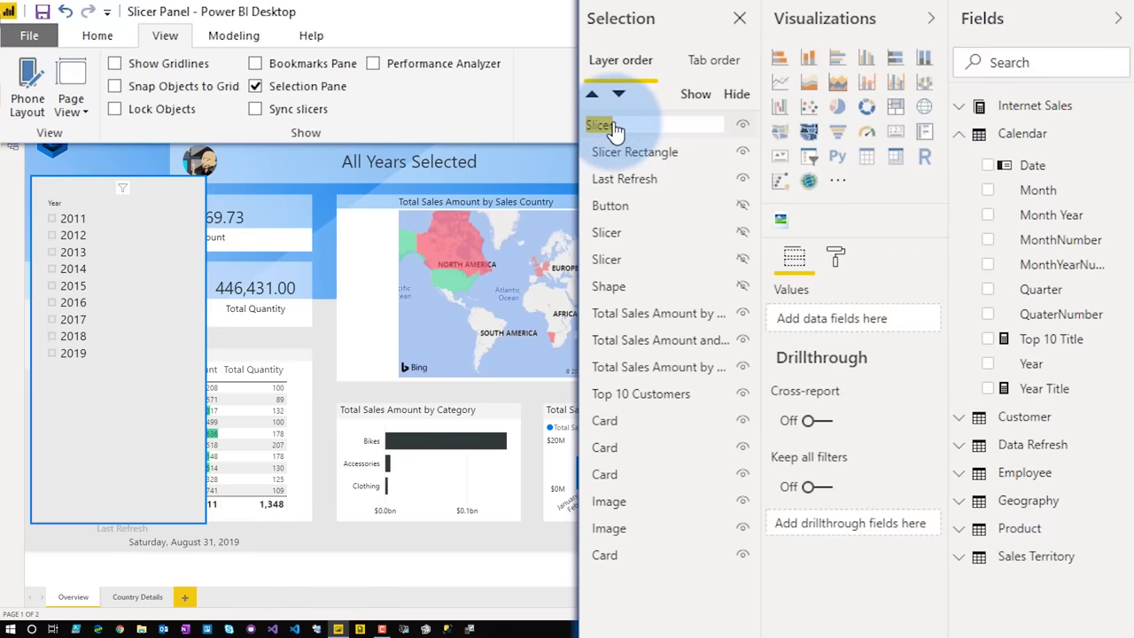
text(Year Slicer)
key(Return)
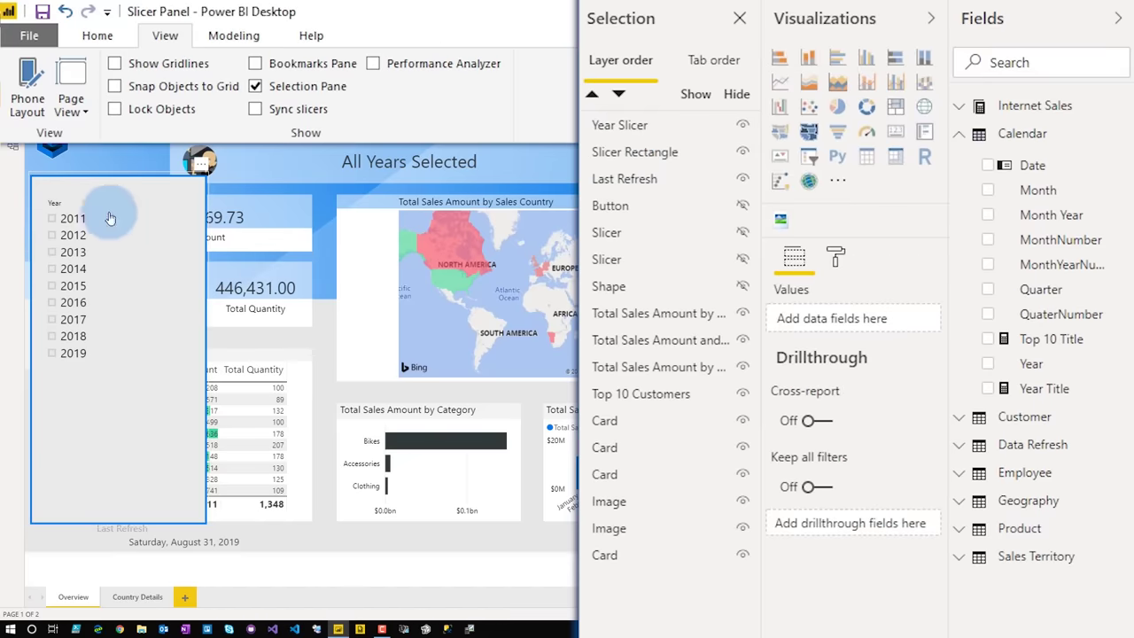
drag(71, 206, 86, 224)
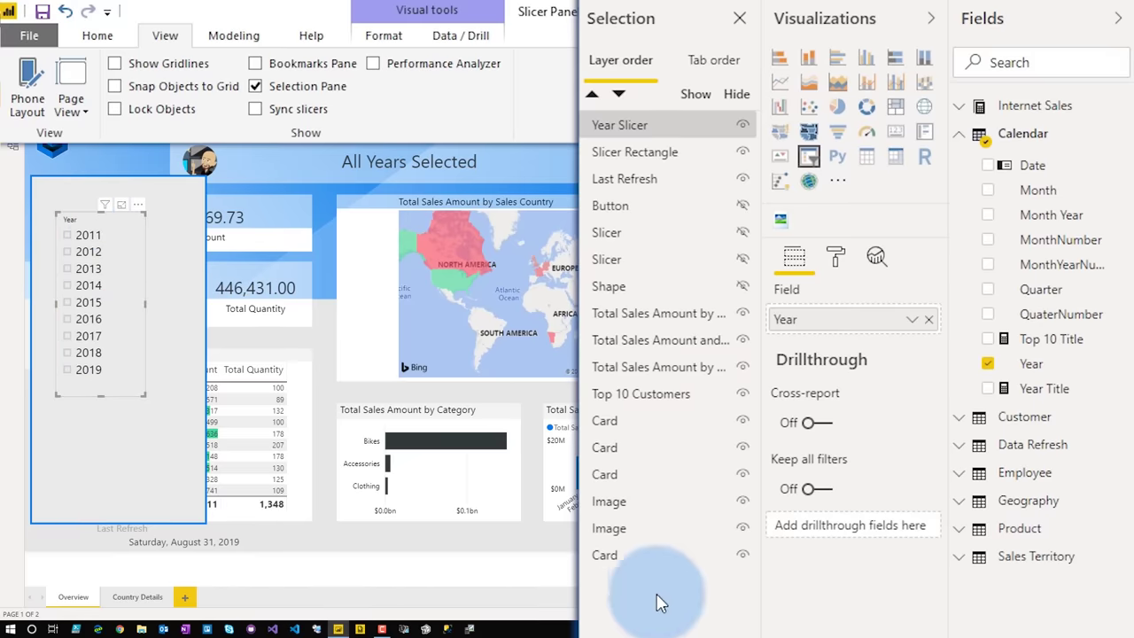
Add Sales Country as a slicer and position it under the Year slicer.
click(958, 557)
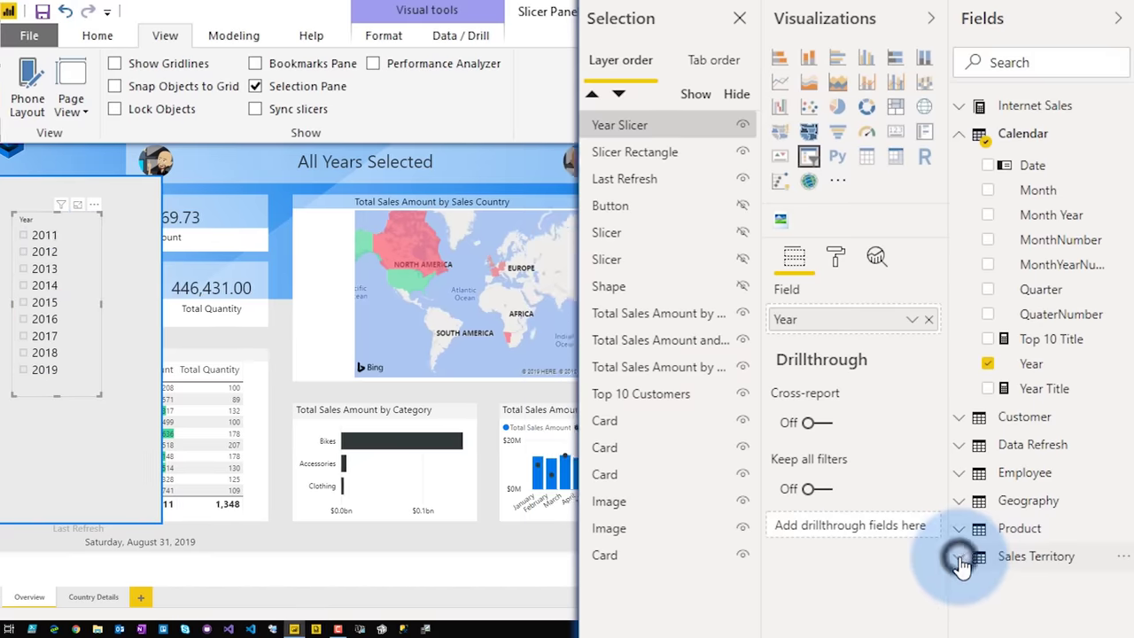
drag(1072, 489, 563, 450)
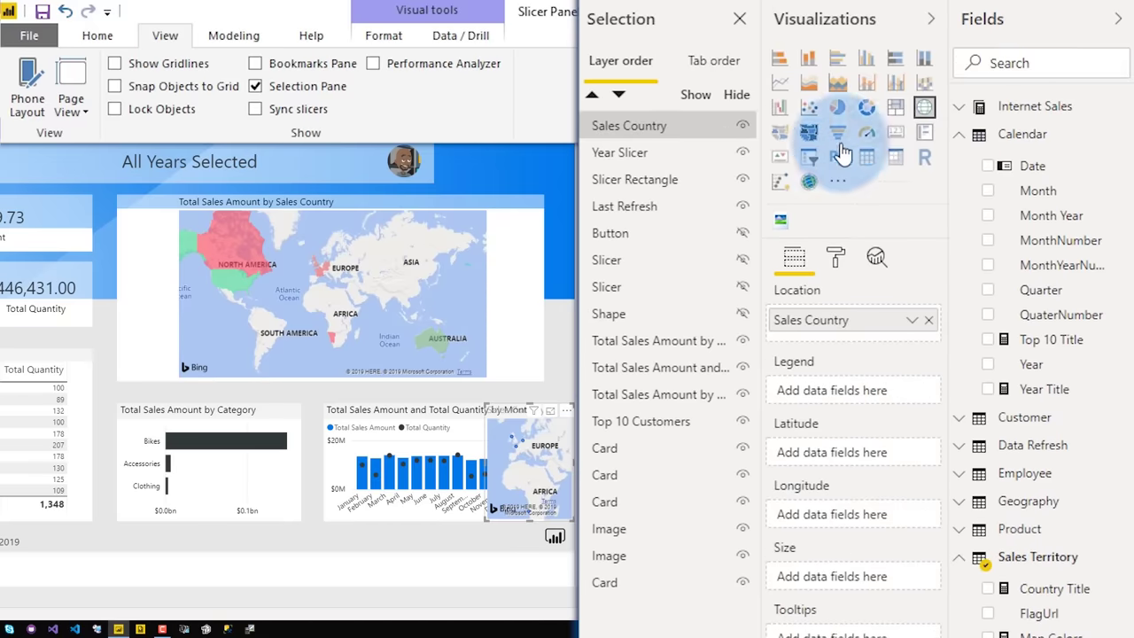
click(808, 157)
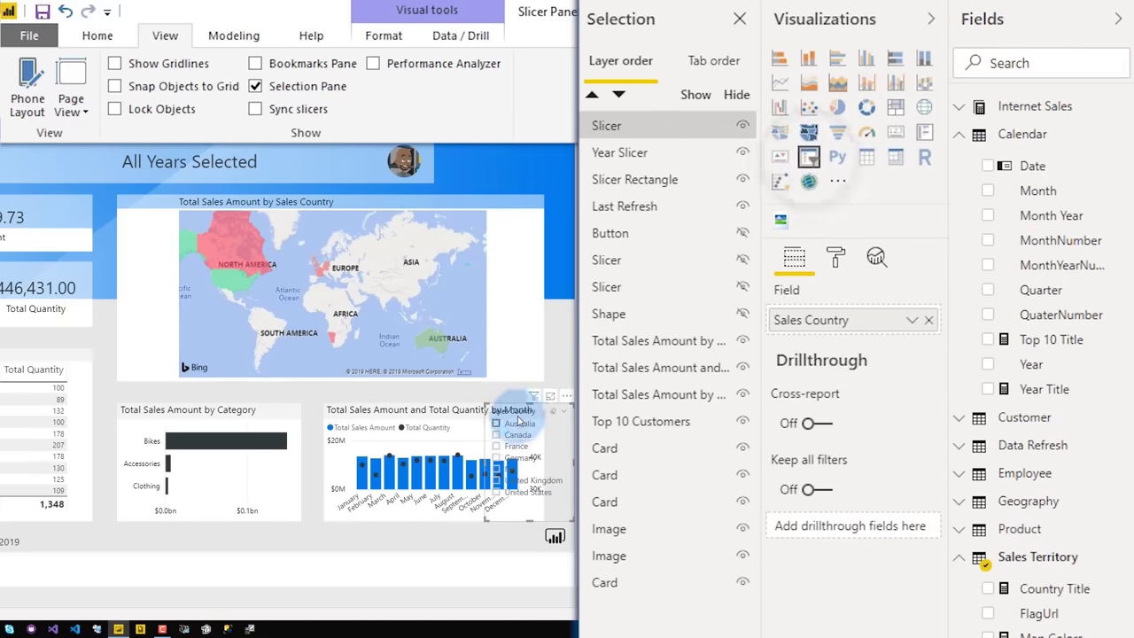
drag(531, 390, 93, 409)
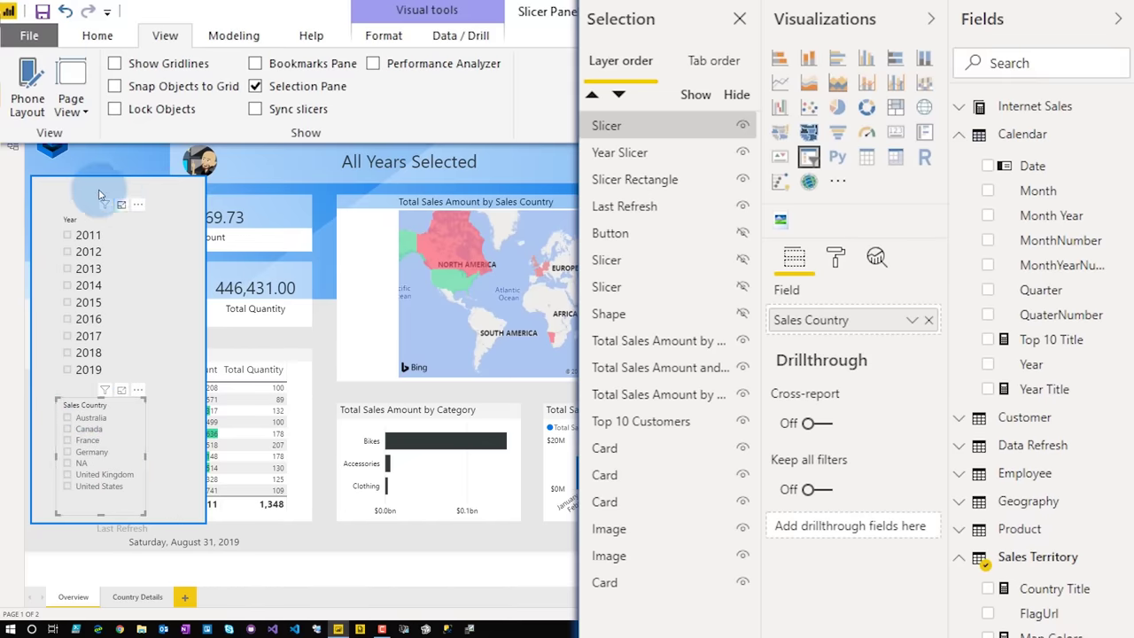
Copy the Year slicer's formatting to Sales Country, widen it, and clear the Australia filter.
click(91, 219)
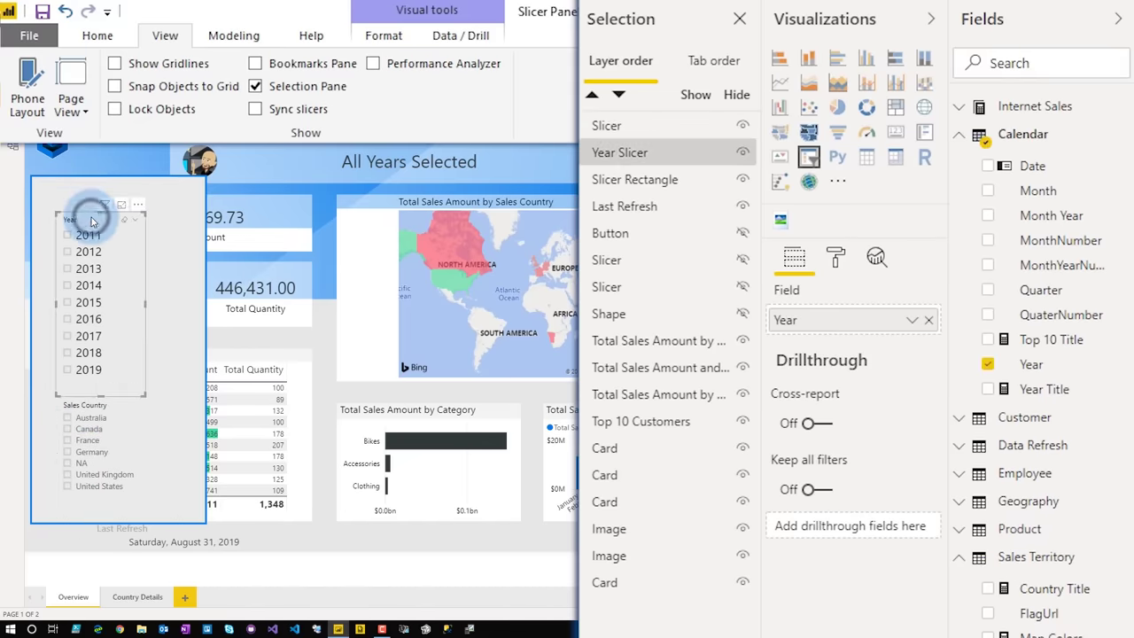
click(96, 37)
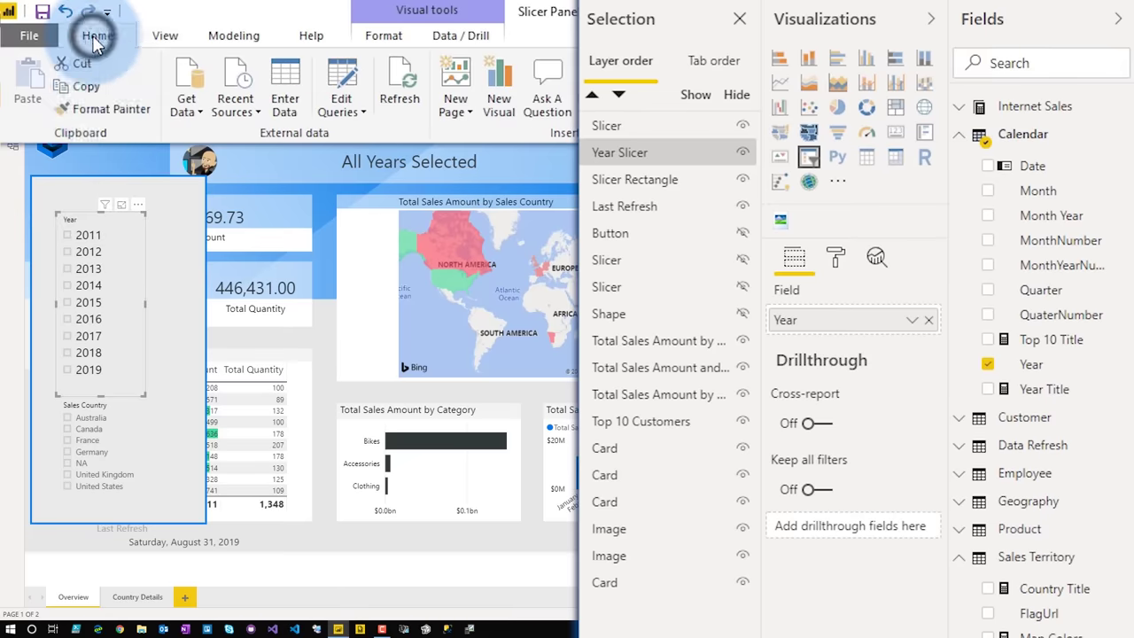
click(95, 107)
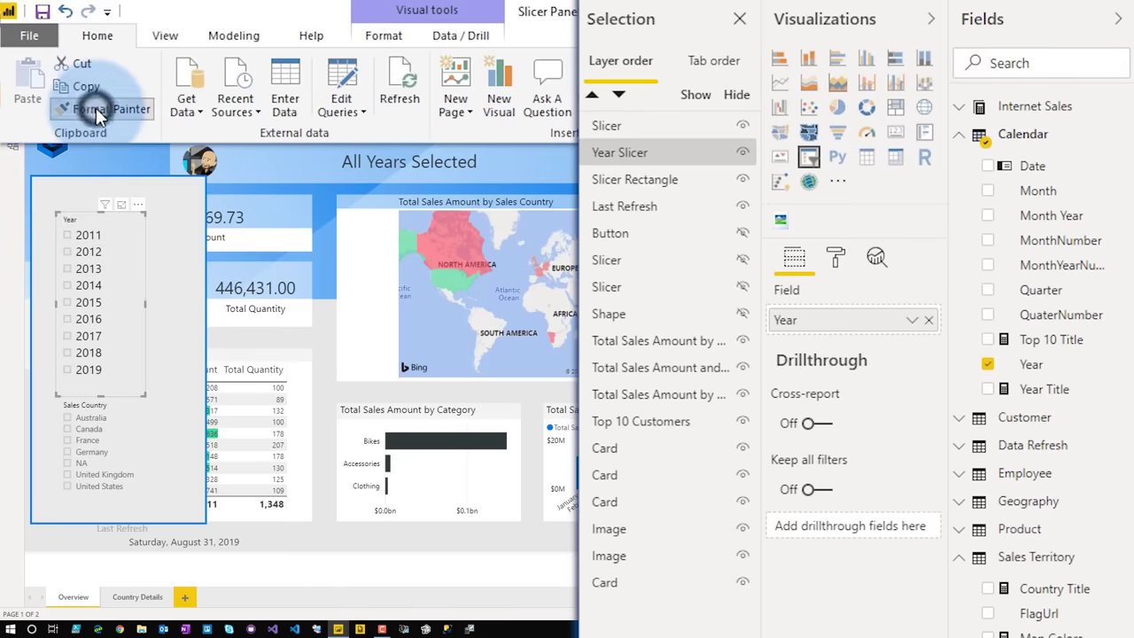
click(108, 414)
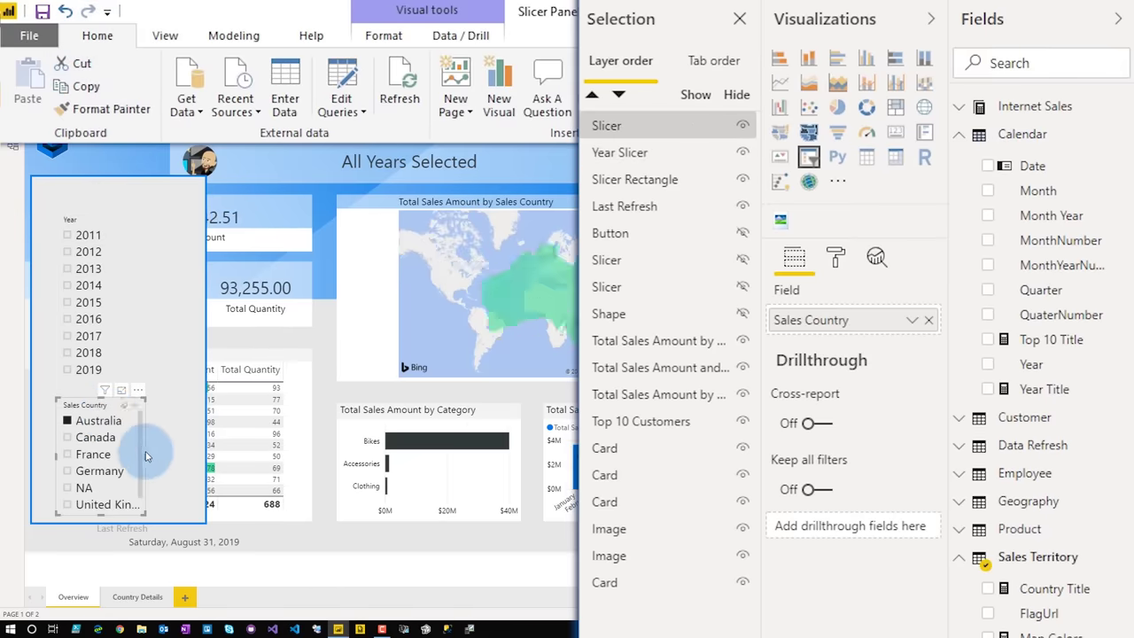
drag(145, 455, 174, 455)
click(67, 422)
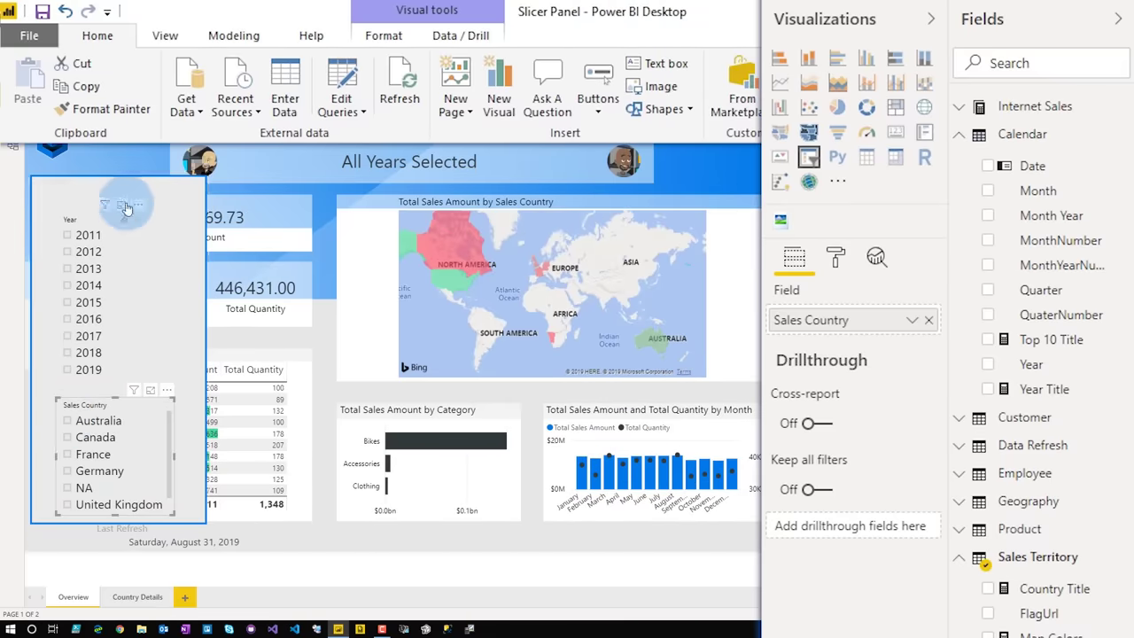
Insert a left-arrow button at the top of the slicer panel.
click(599, 99)
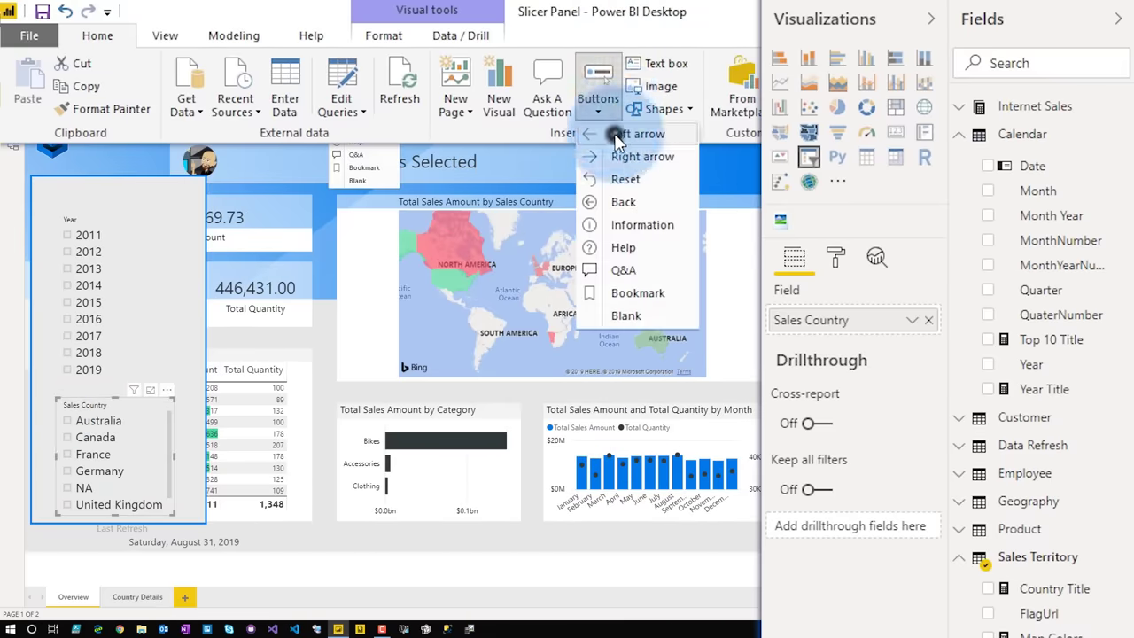
click(620, 134)
drag(52, 147, 202, 209)
click(157, 355)
Rename the Sales Country slicer's layer to Country Slicer.
key(ctrl+F6)
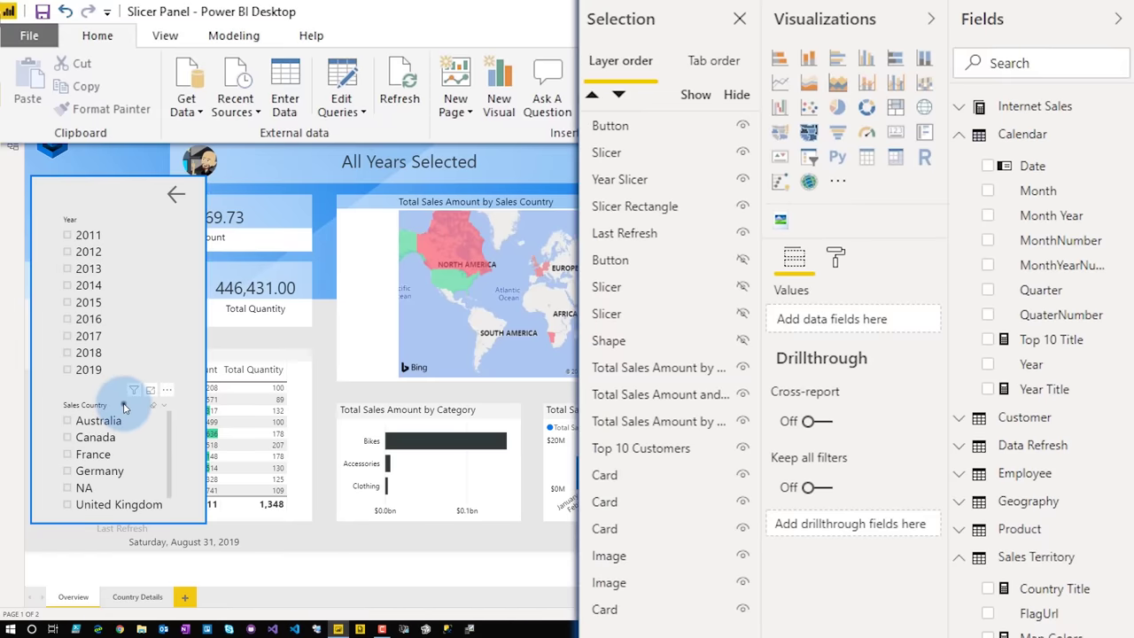
click(124, 407)
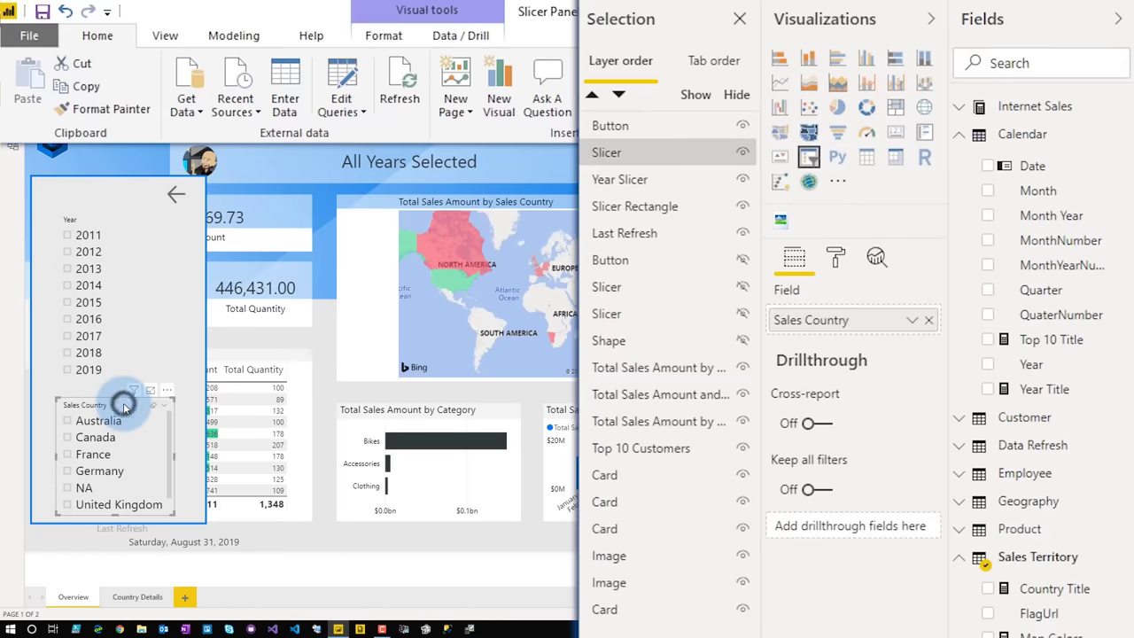
double_click(616, 154)
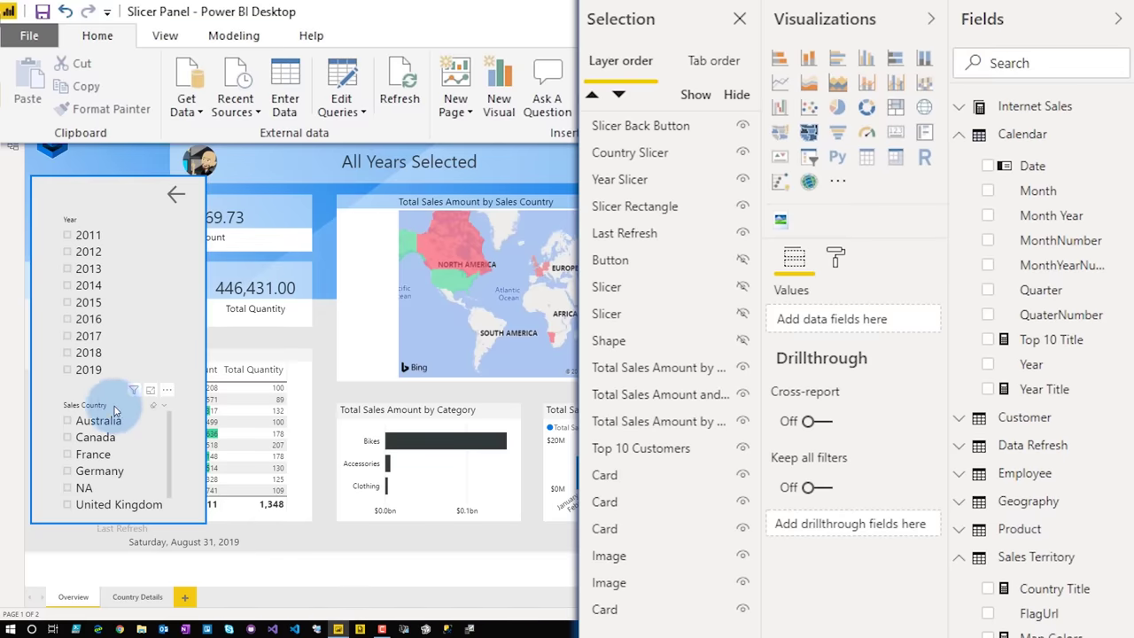
Select Country Slicer, Year Slicer, the back button and Slicer Rectangle together.
click(111, 409)
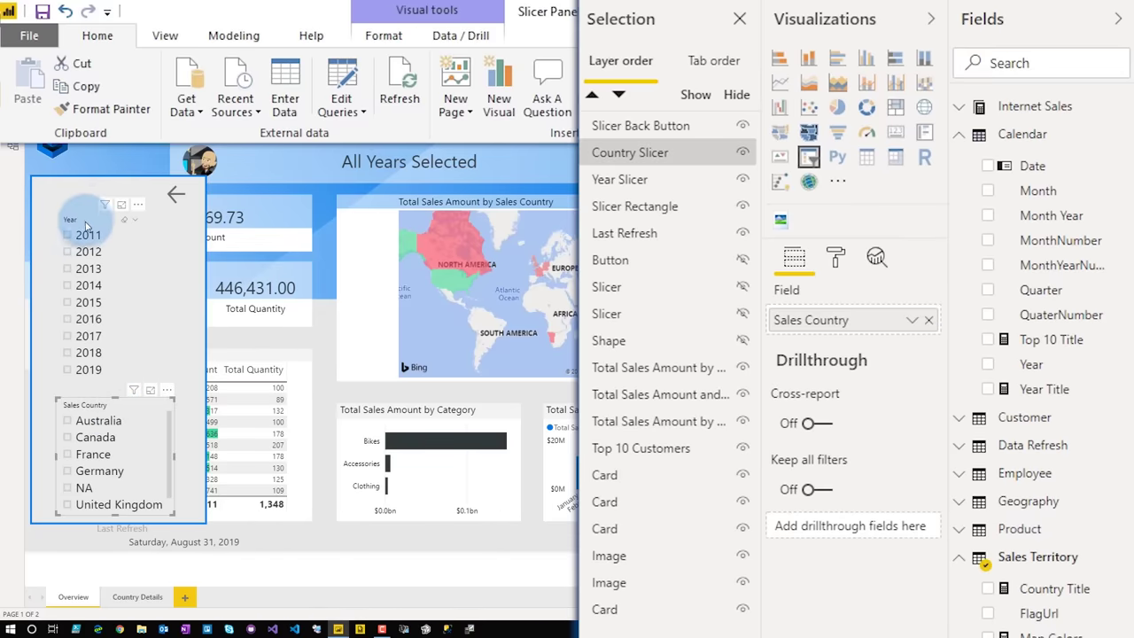
ctrl+click(84, 221)
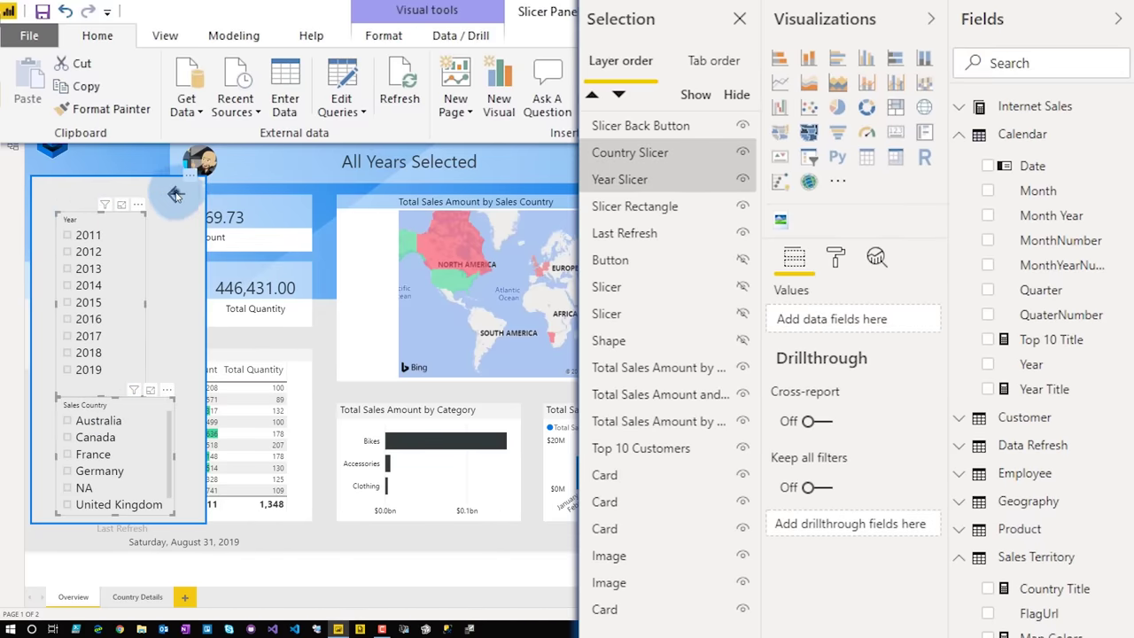
ctrl+click(176, 195)
ctrl+click(60, 191)
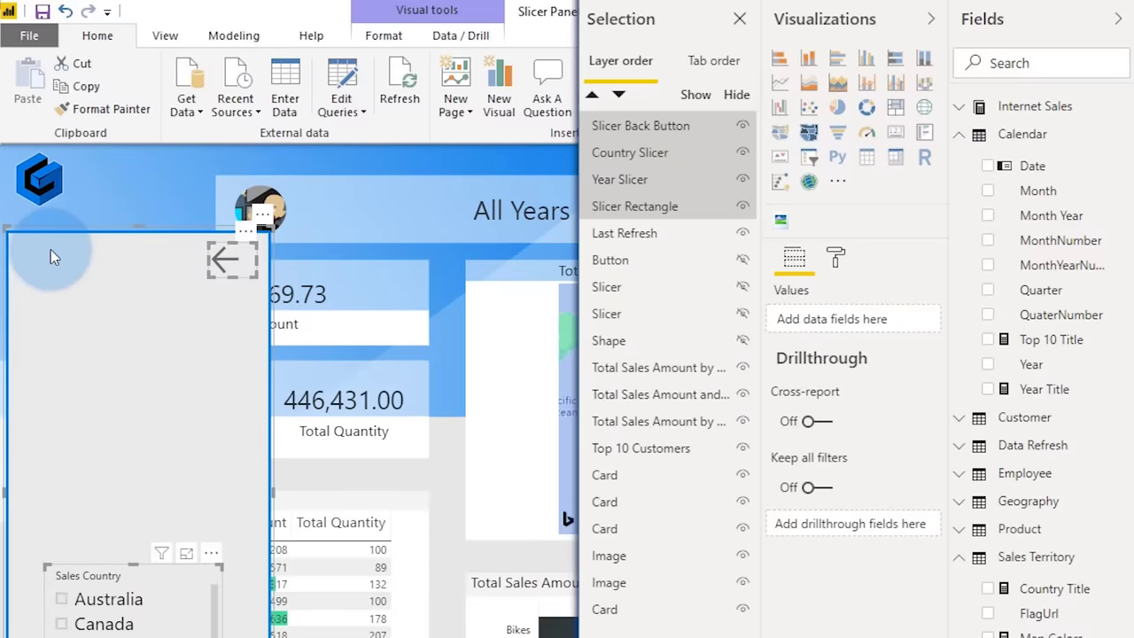
Group the four selected panel items.
right_click(50, 249)
mouse_move(73, 259)
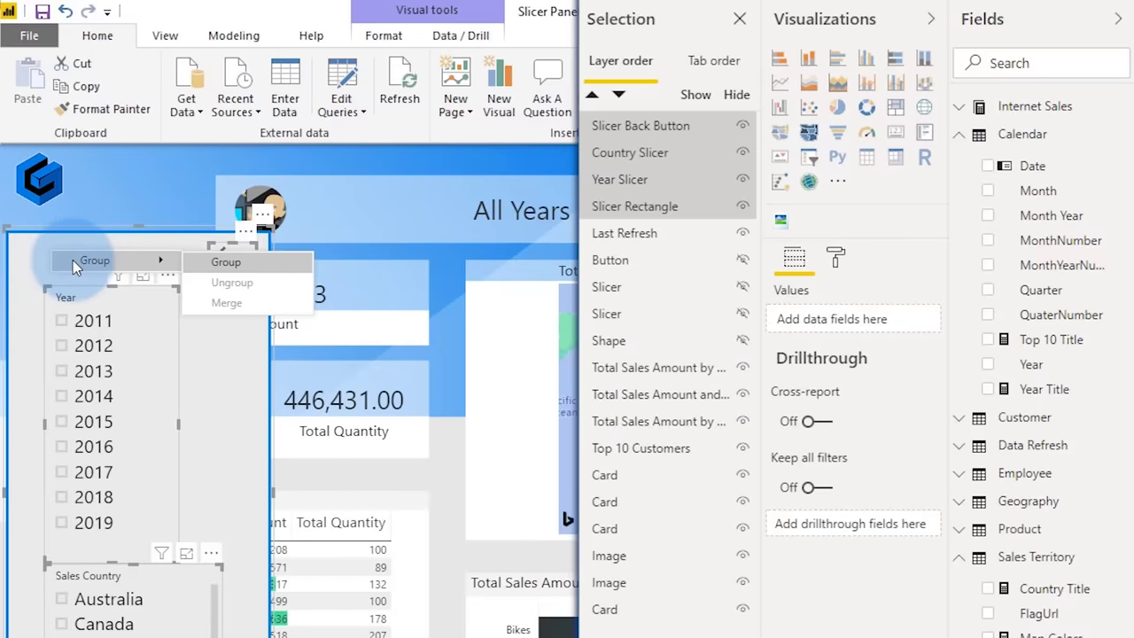
click(211, 261)
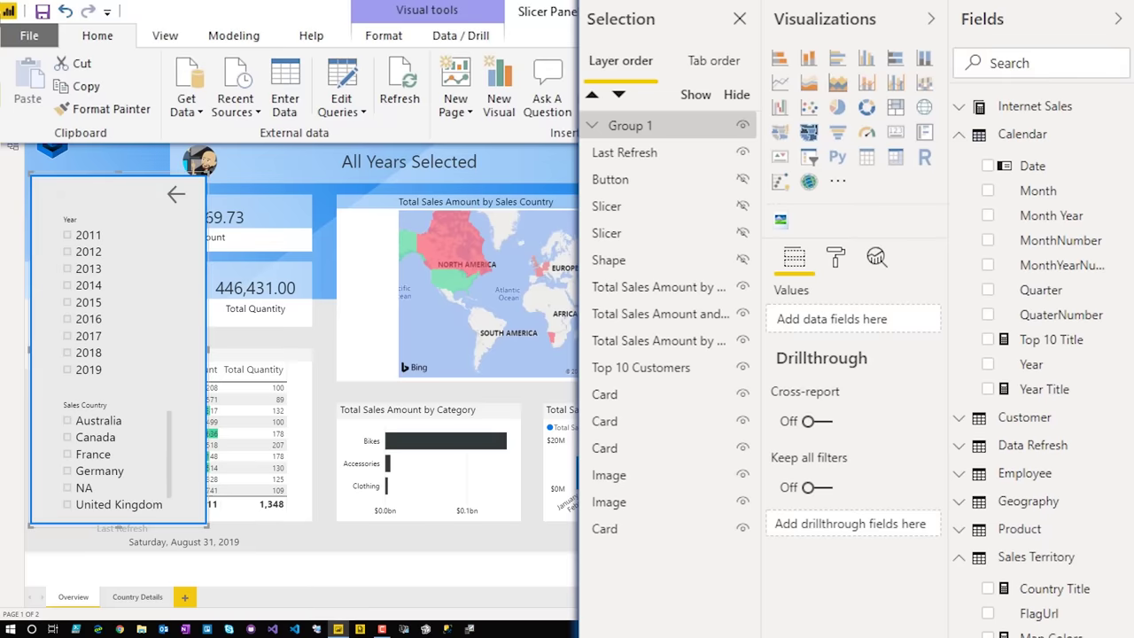
Rename Group 1 to Slicer Panel and check its contents.
click(654, 139)
click(628, 133)
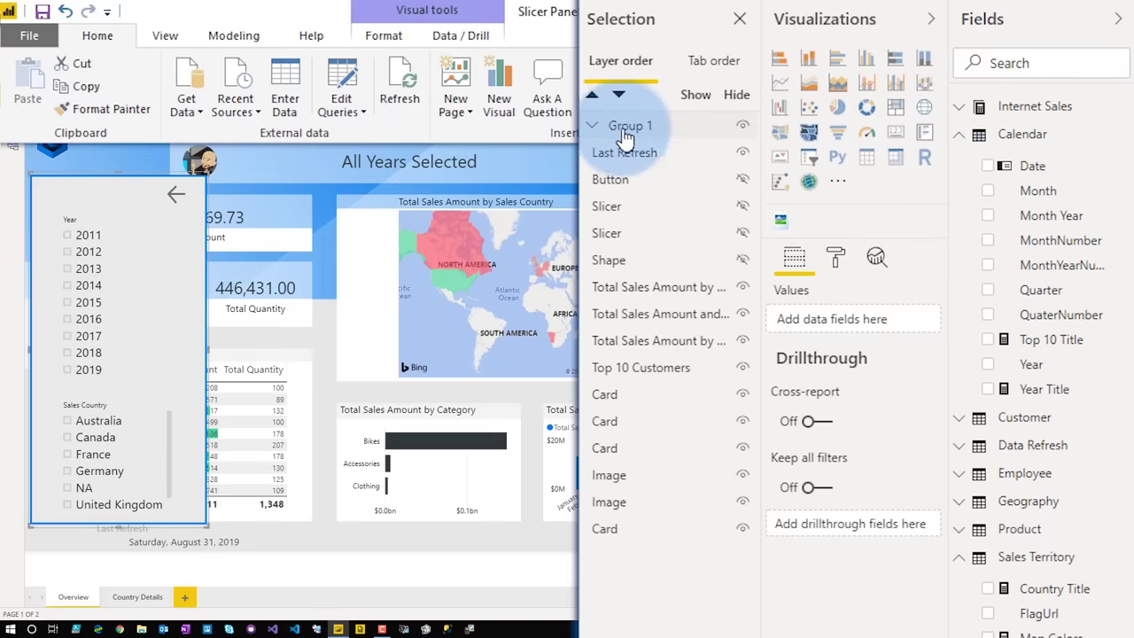
double_click(627, 132)
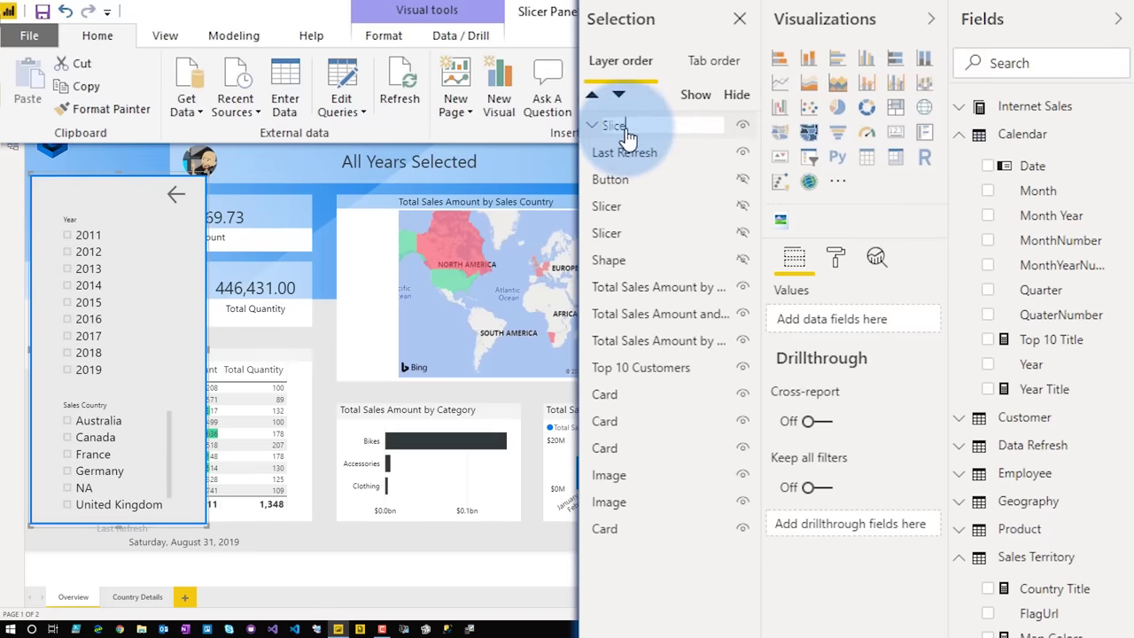
key(Return)
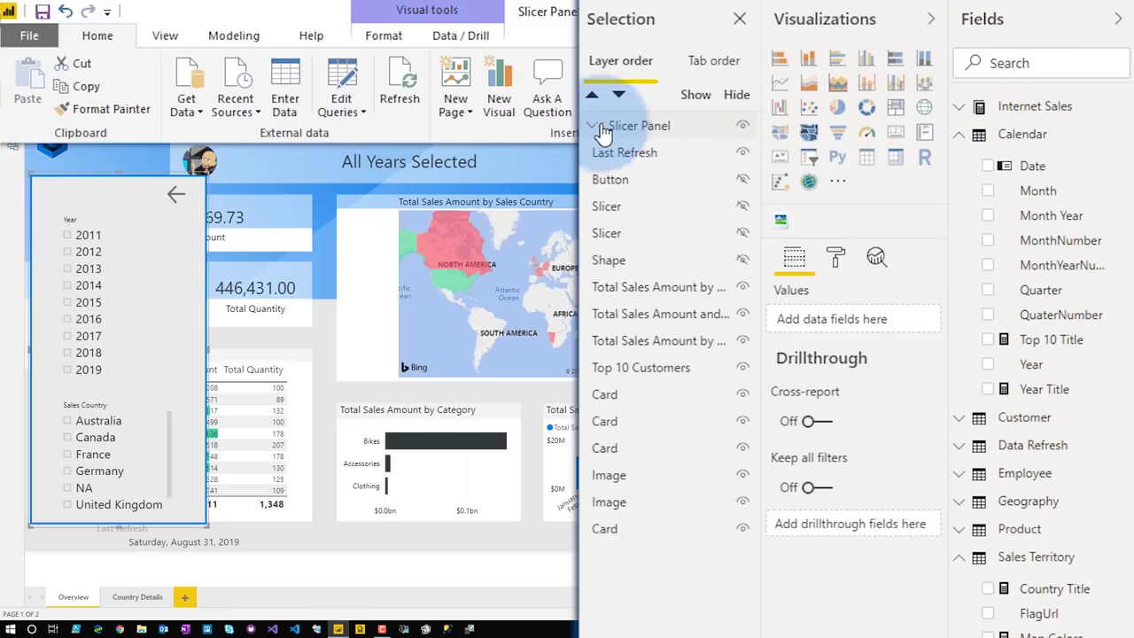
click(593, 127)
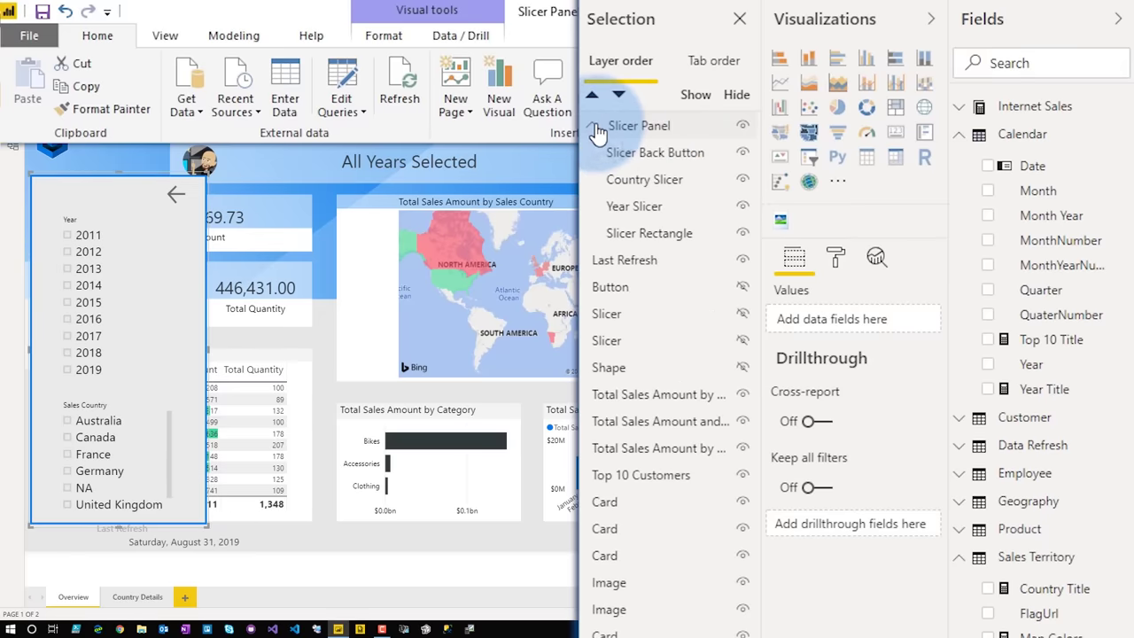
click(594, 128)
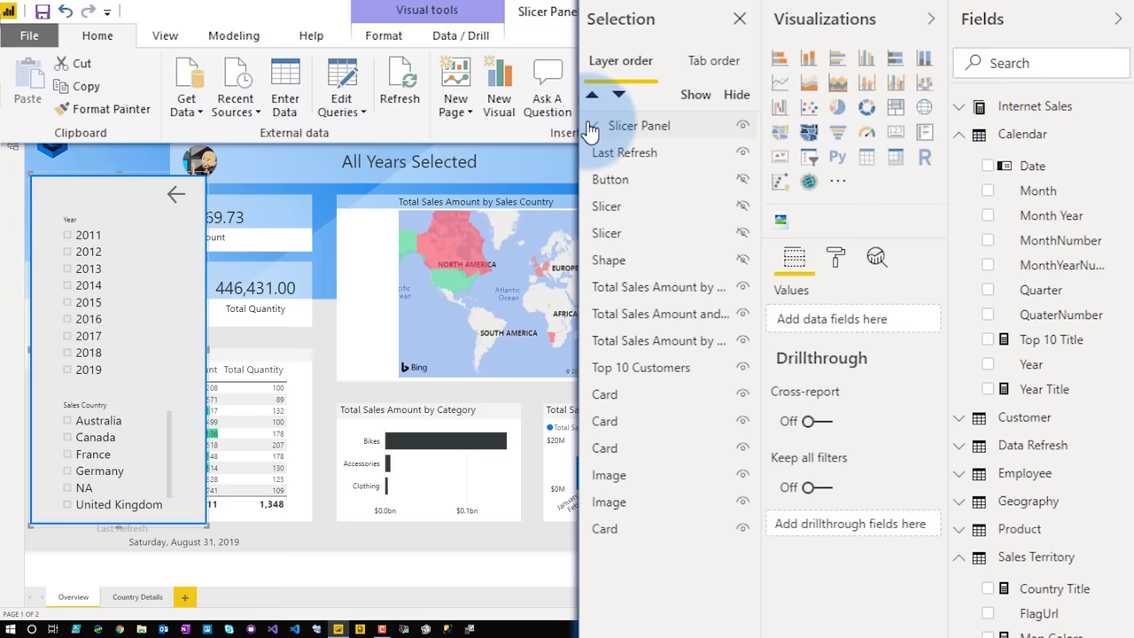
click(592, 128)
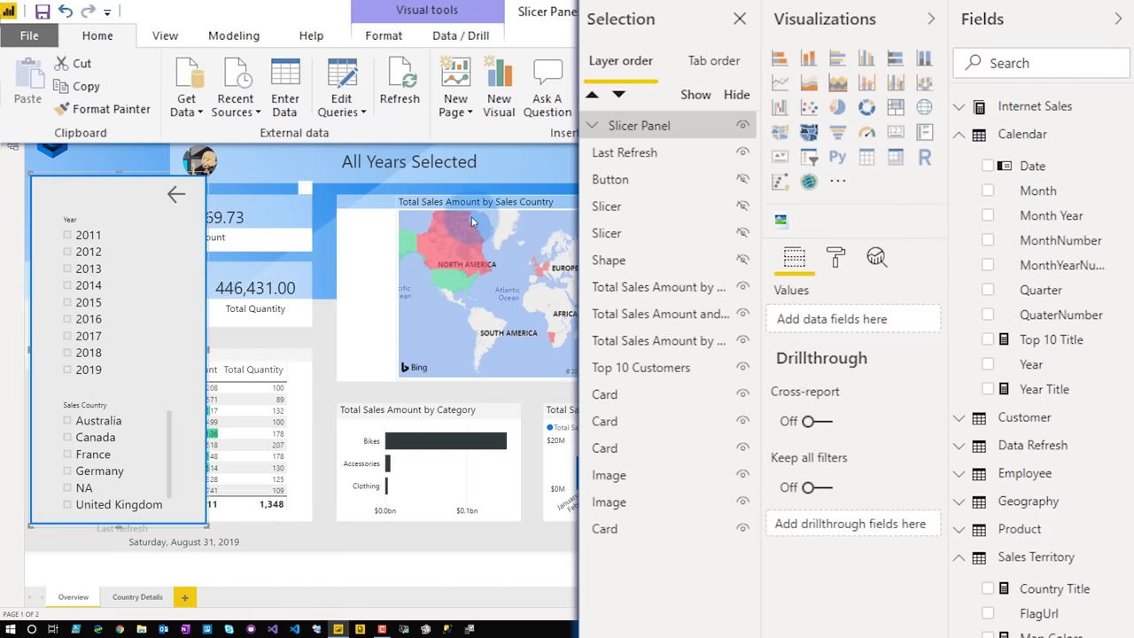
key(Escape)
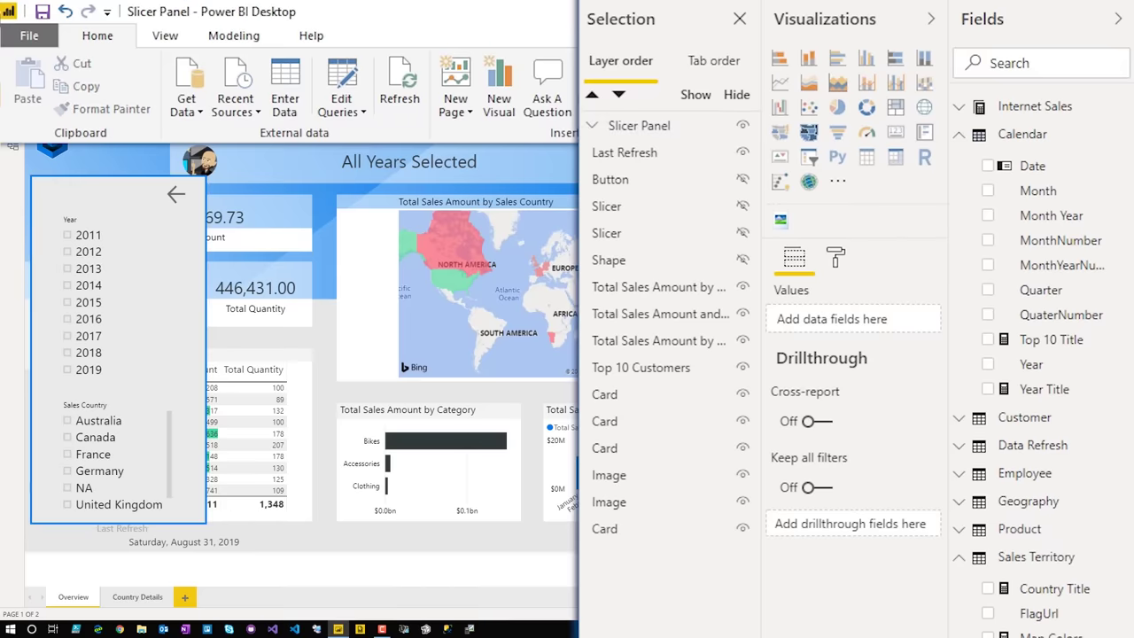
Open the Bookmarks pane and add a bookmark named Show Slicer Panel.
click(166, 39)
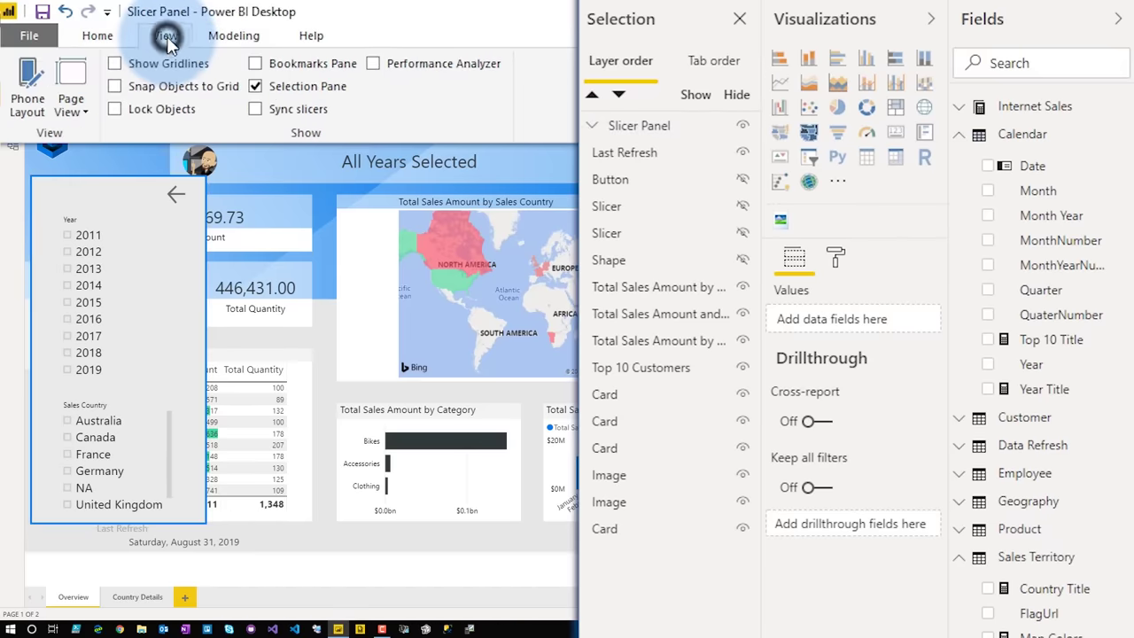
click(290, 63)
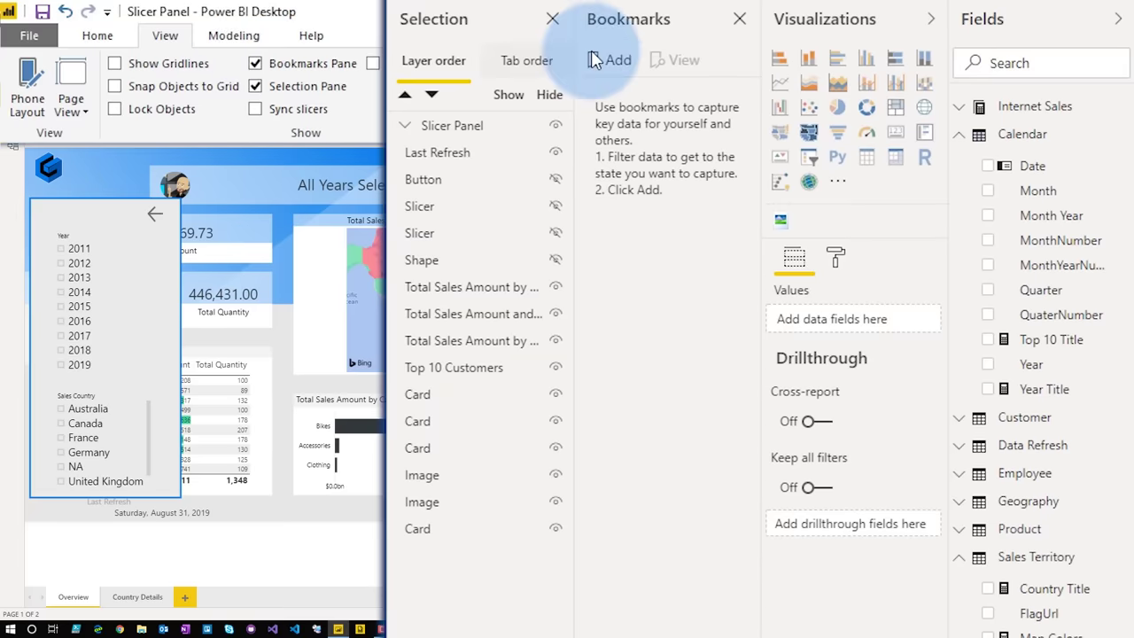
click(624, 59)
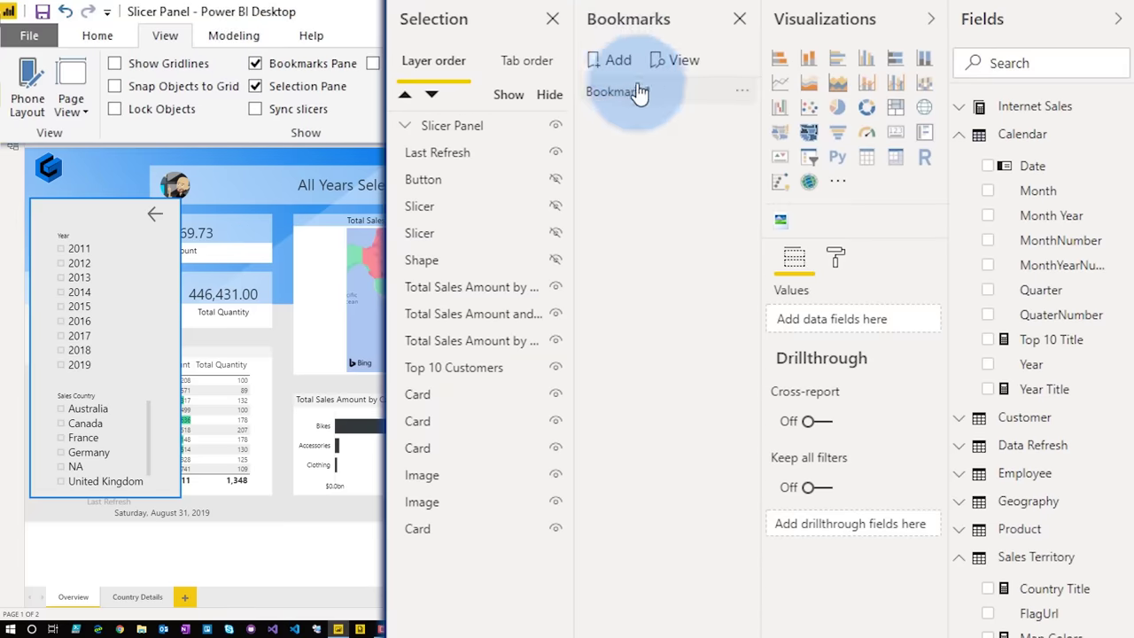
double_click(623, 94)
text(Show Slicer Panel)
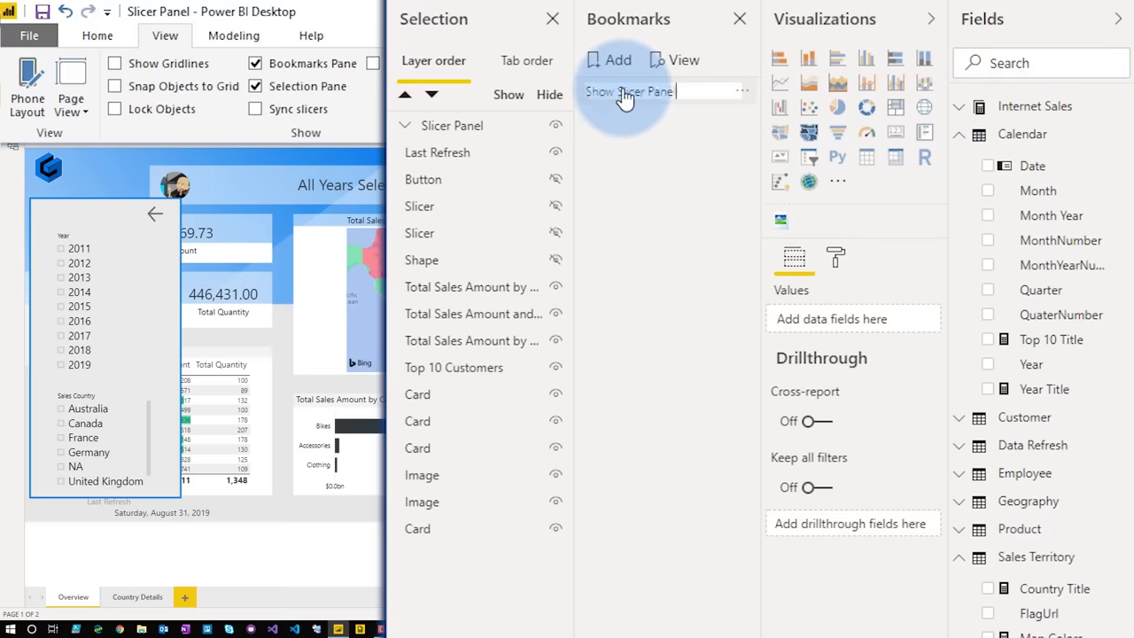
key(Return)
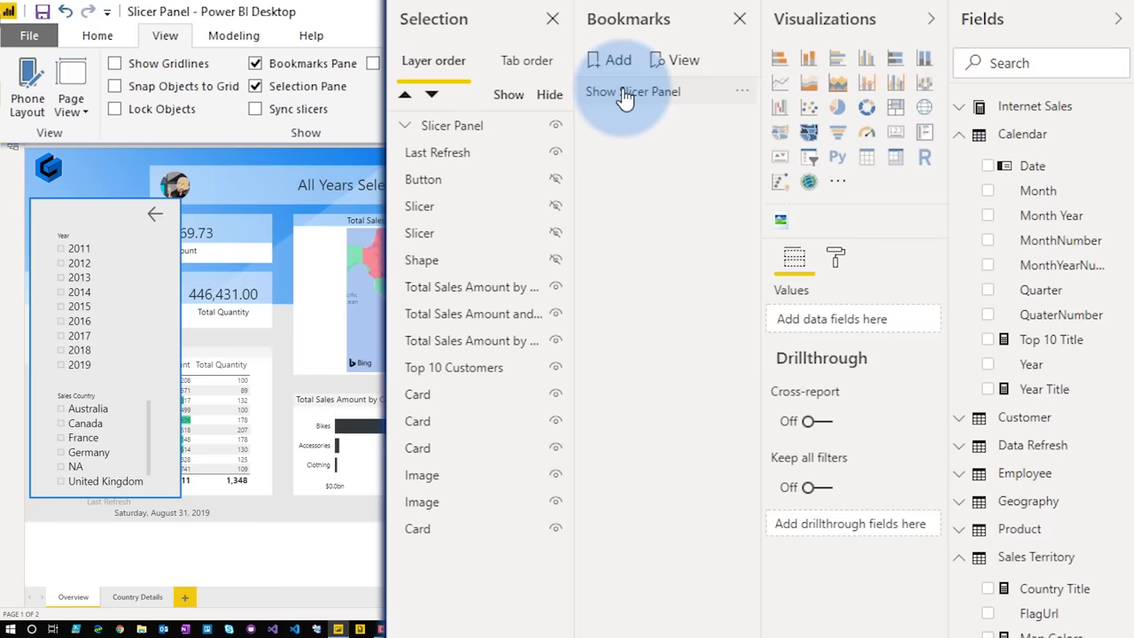
click(742, 94)
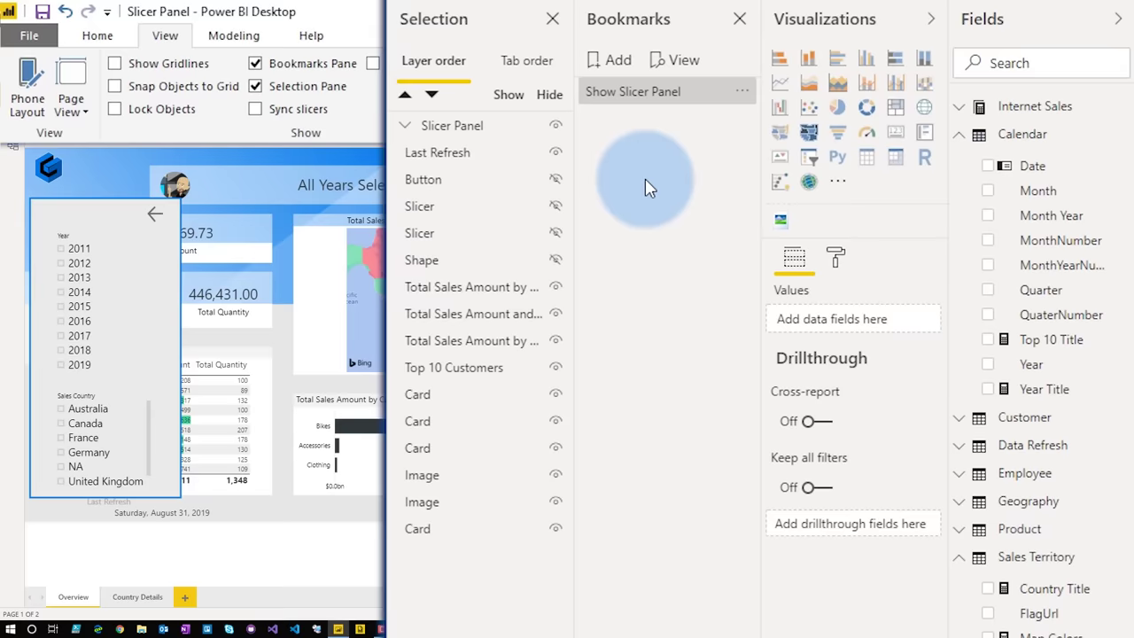
Hide the Slicer Panel group and save it as bookmark Hide Slicer Panel with Data unchecked.
click(553, 128)
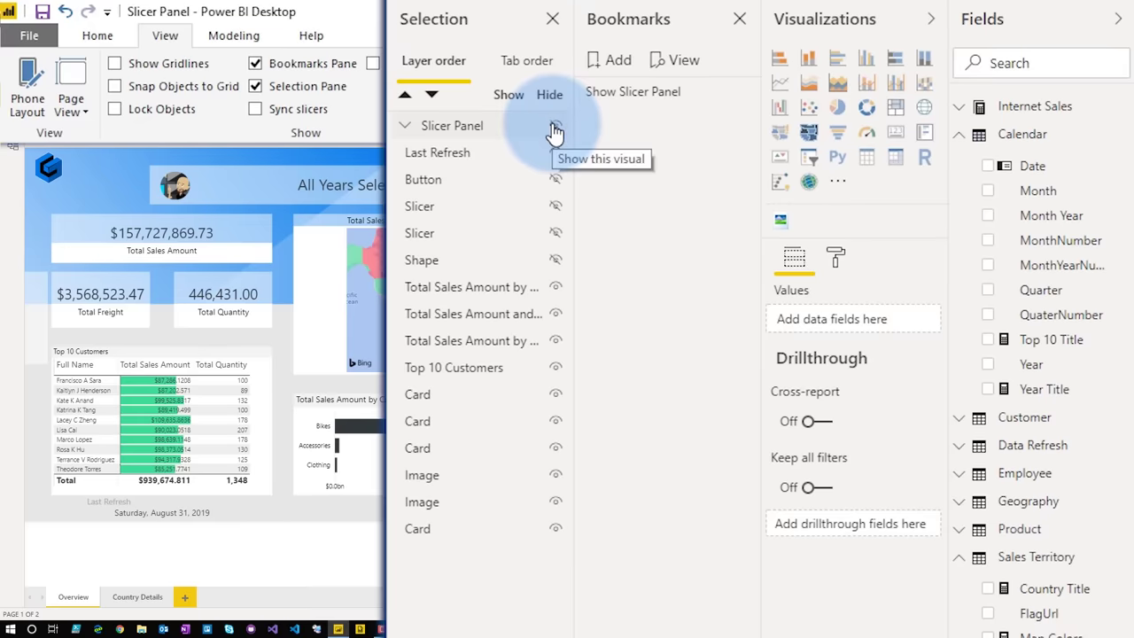
click(613, 62)
double_click(639, 124)
text(Hide Slicer Panel)
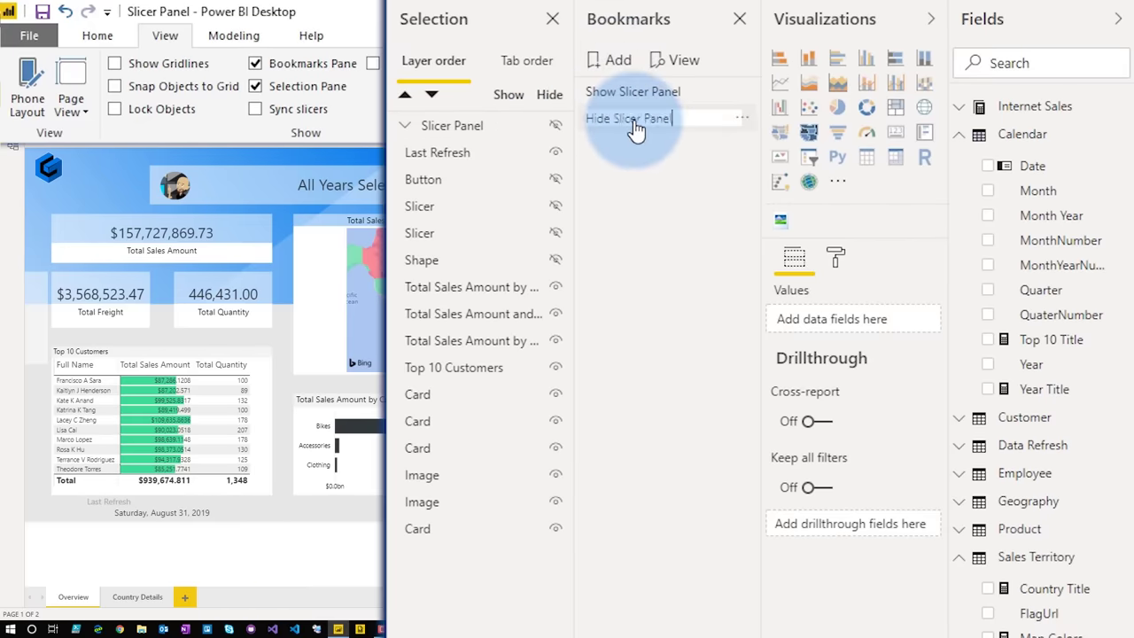
key(Return)
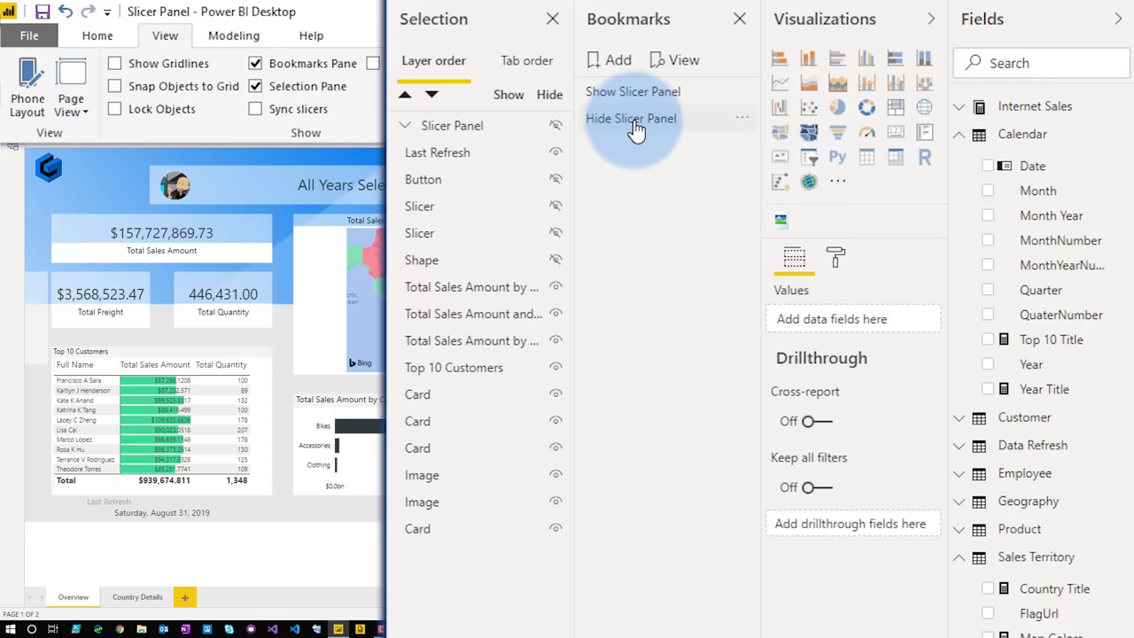
click(739, 118)
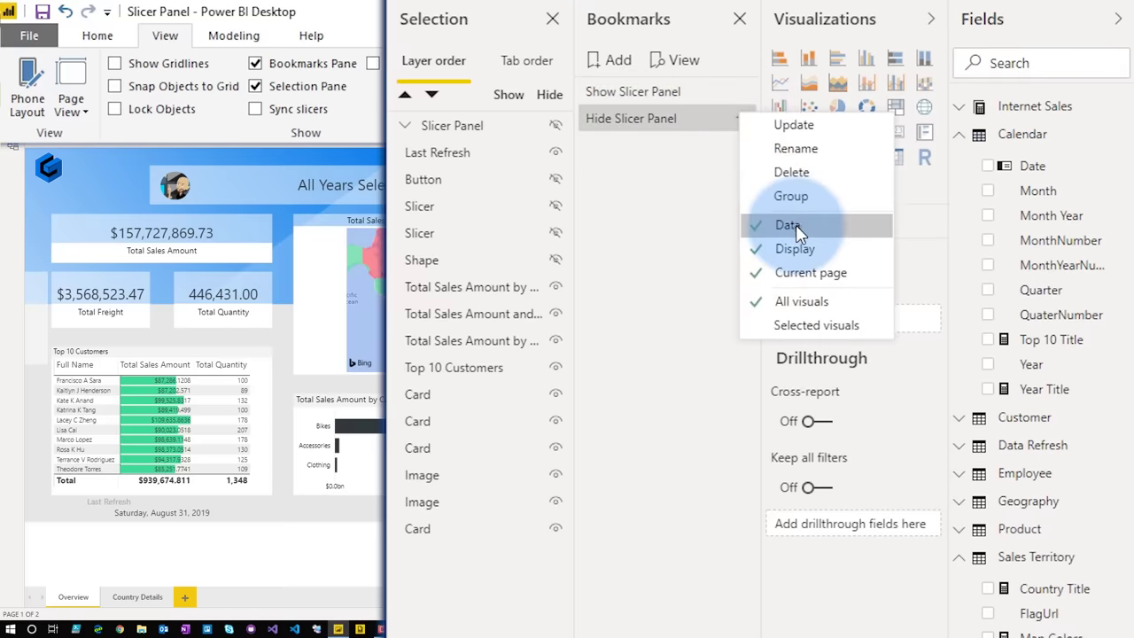
click(785, 222)
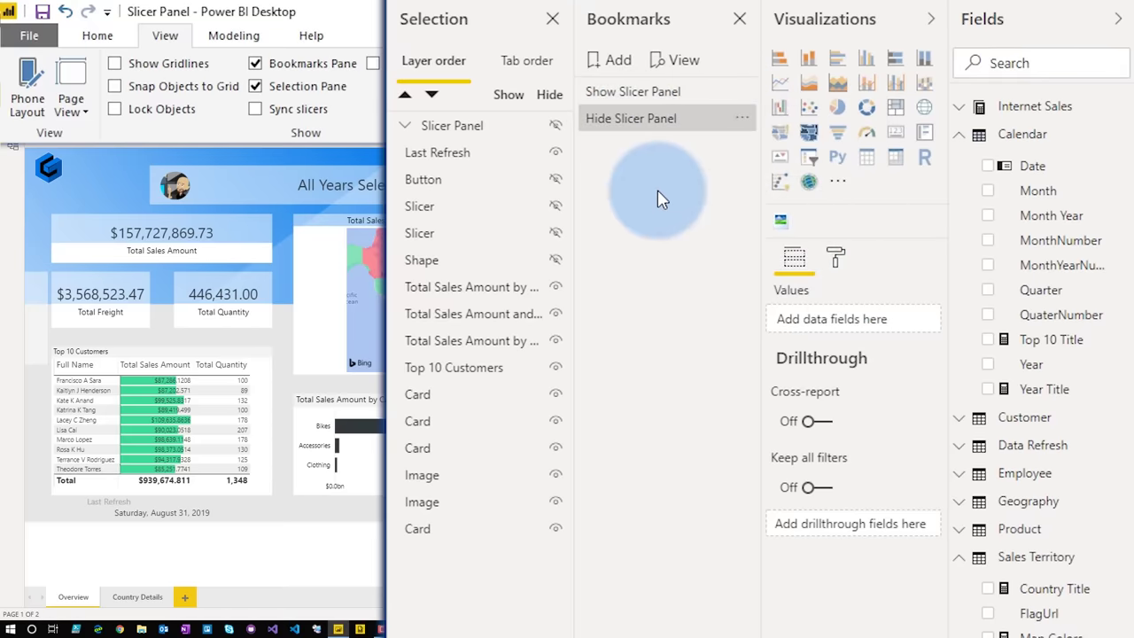
Test switching between Show Slicer Panel and Hide Slicer Panel bookmarks.
click(605, 94)
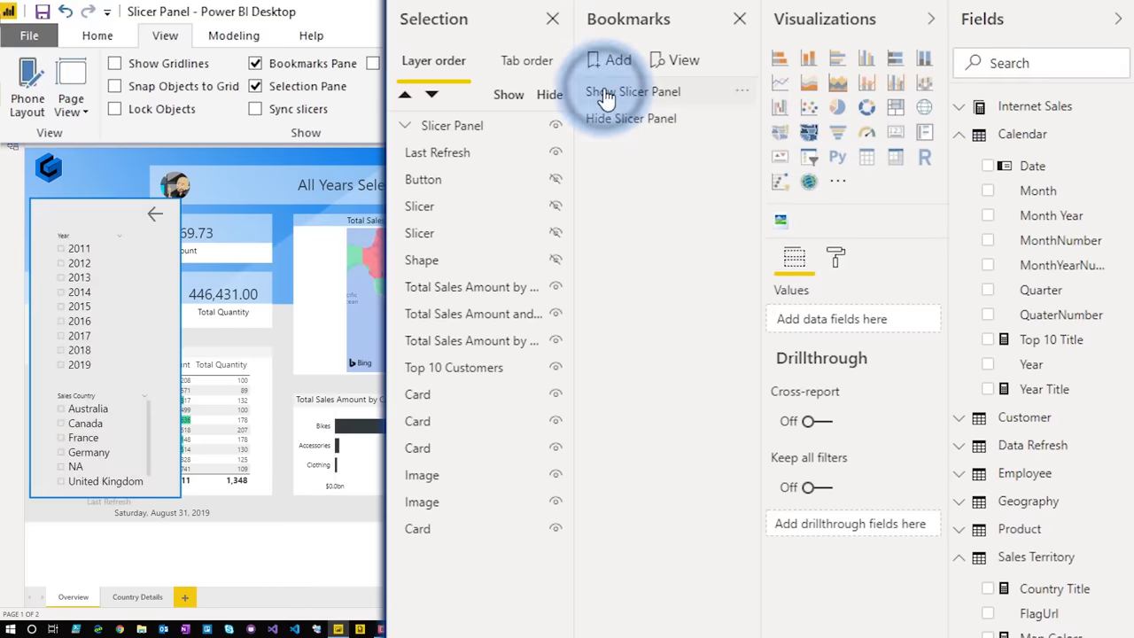
click(636, 124)
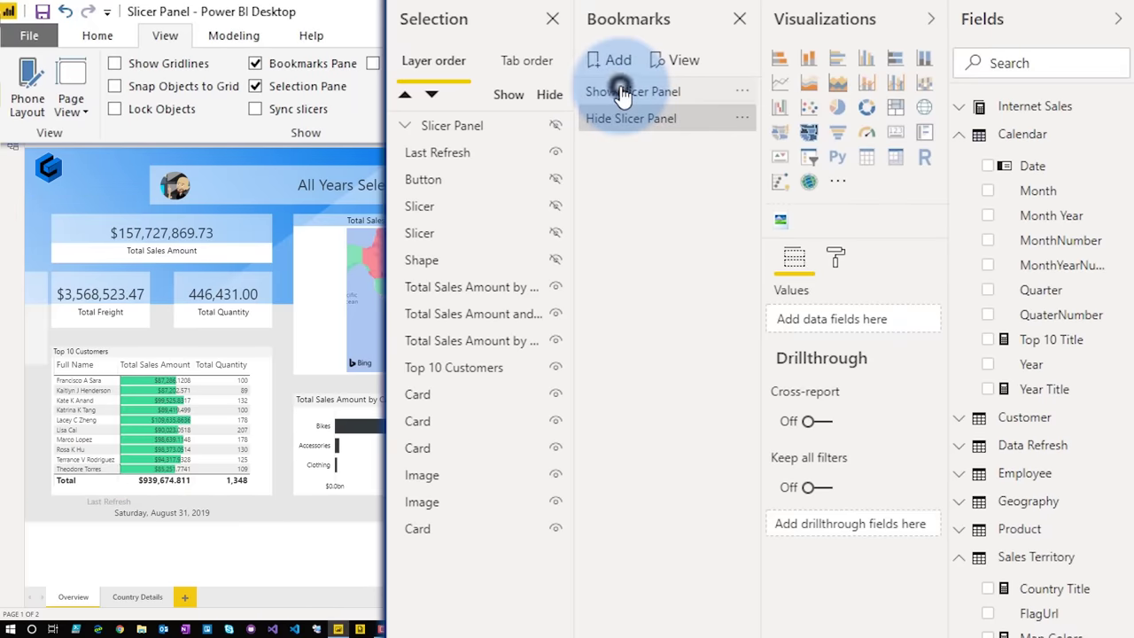
click(623, 94)
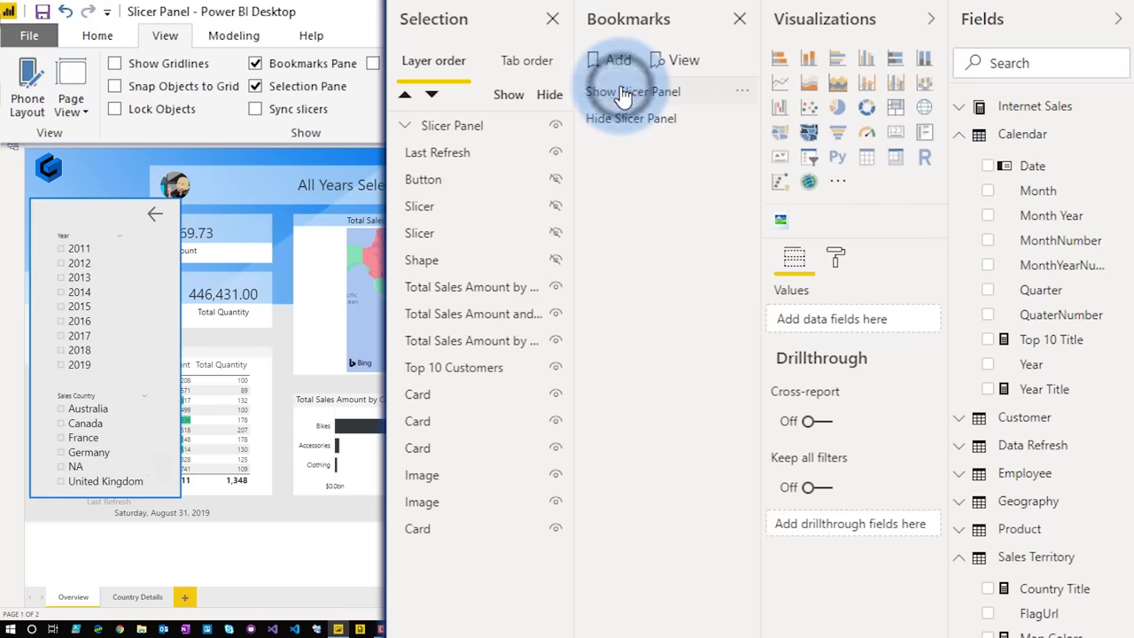
Give the back arrow a Bookmark action to Hide Slicer Panel, add a matching tooltip, then test it.
click(155, 219)
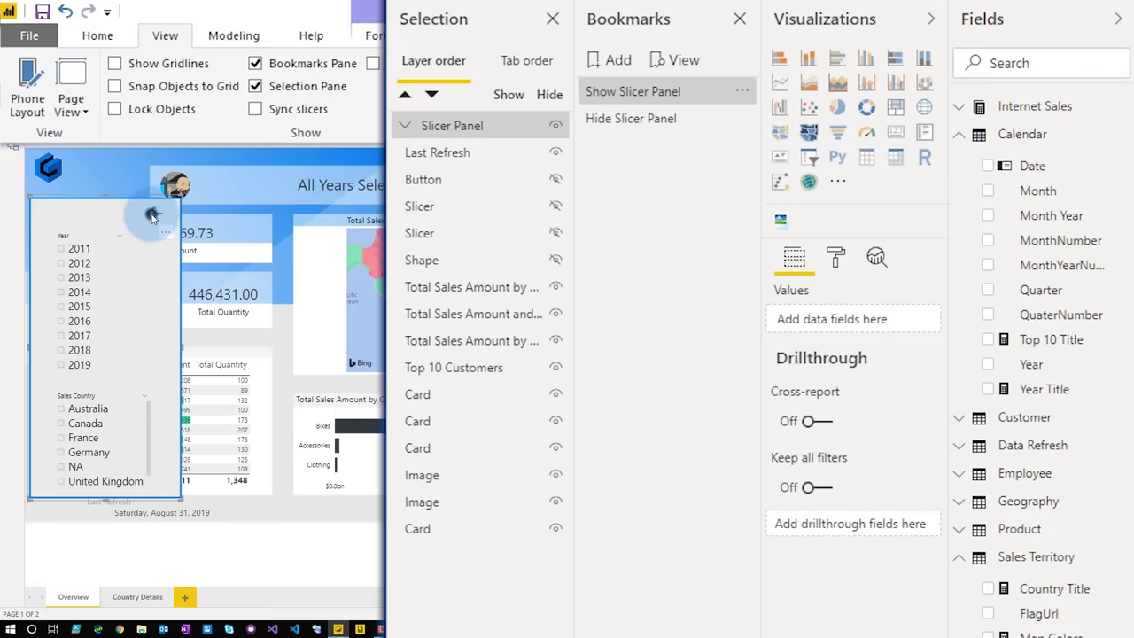
click(720, 111)
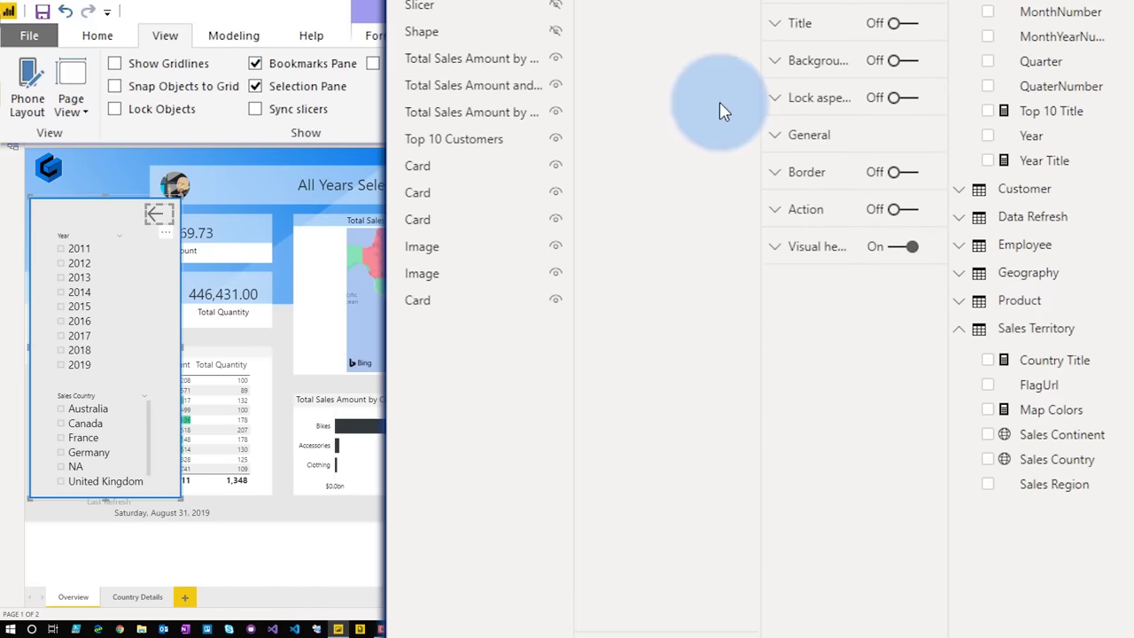
click(895, 211)
click(803, 203)
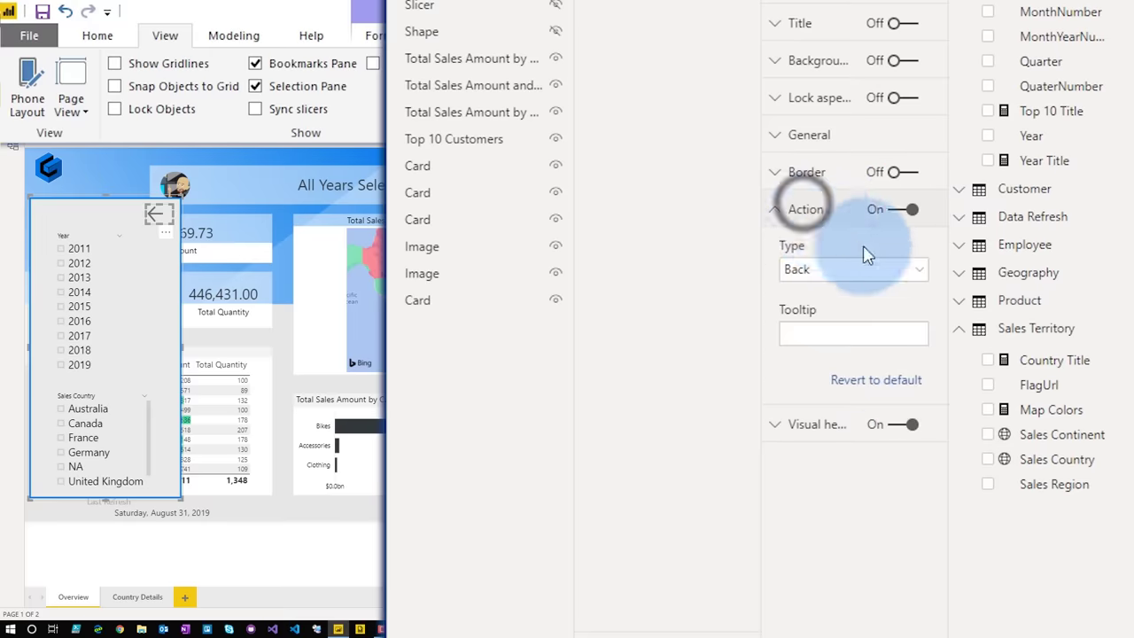
click(843, 270)
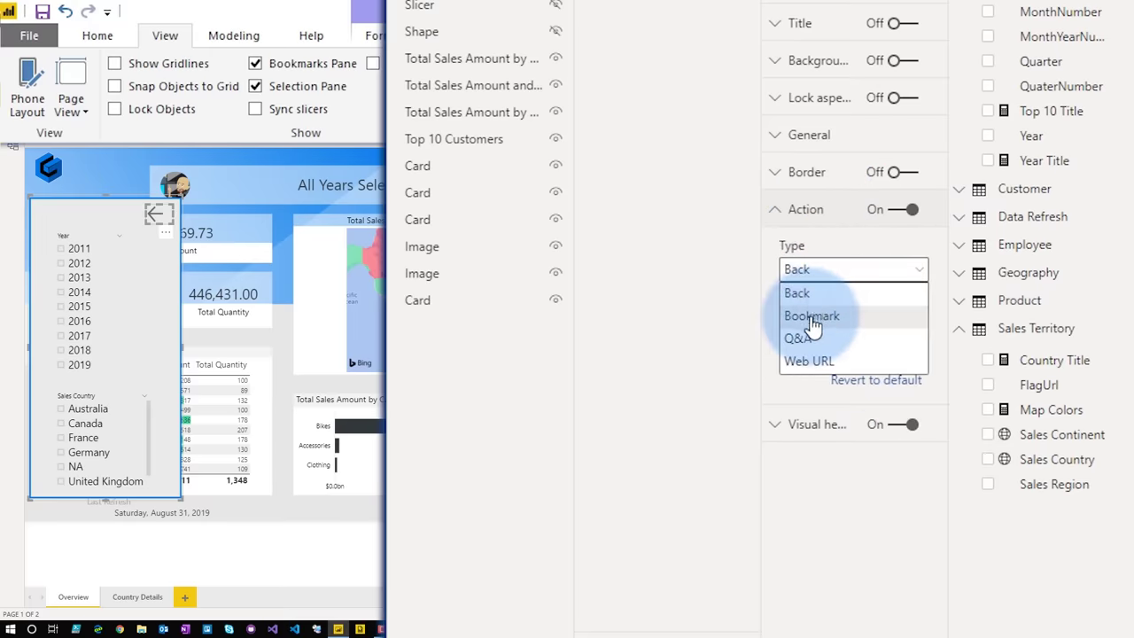
click(811, 317)
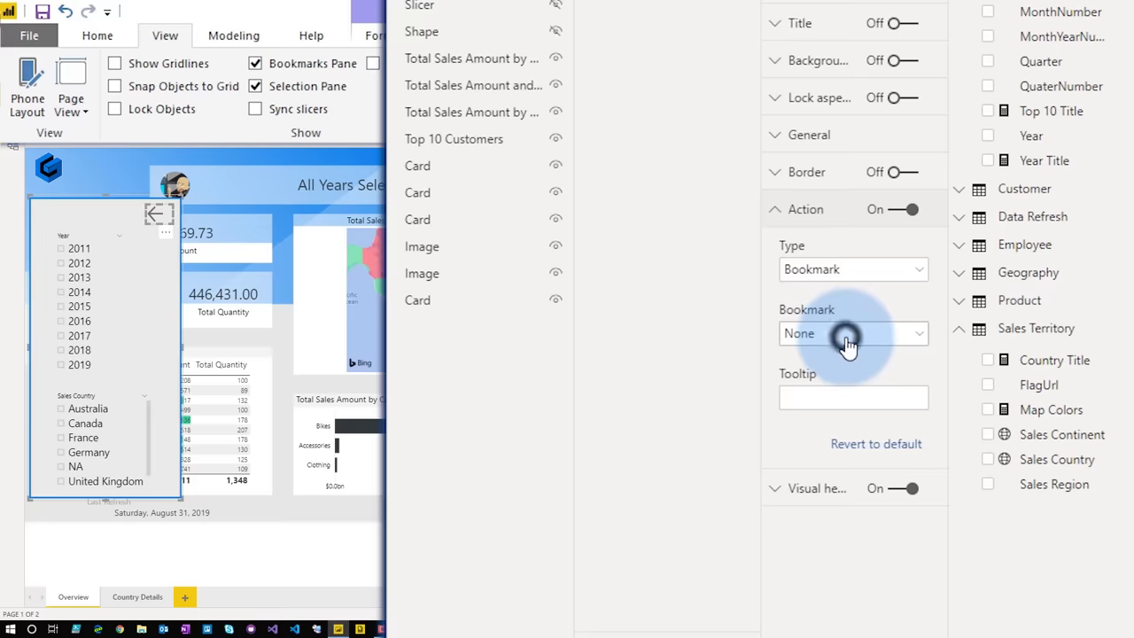
click(848, 345)
click(813, 404)
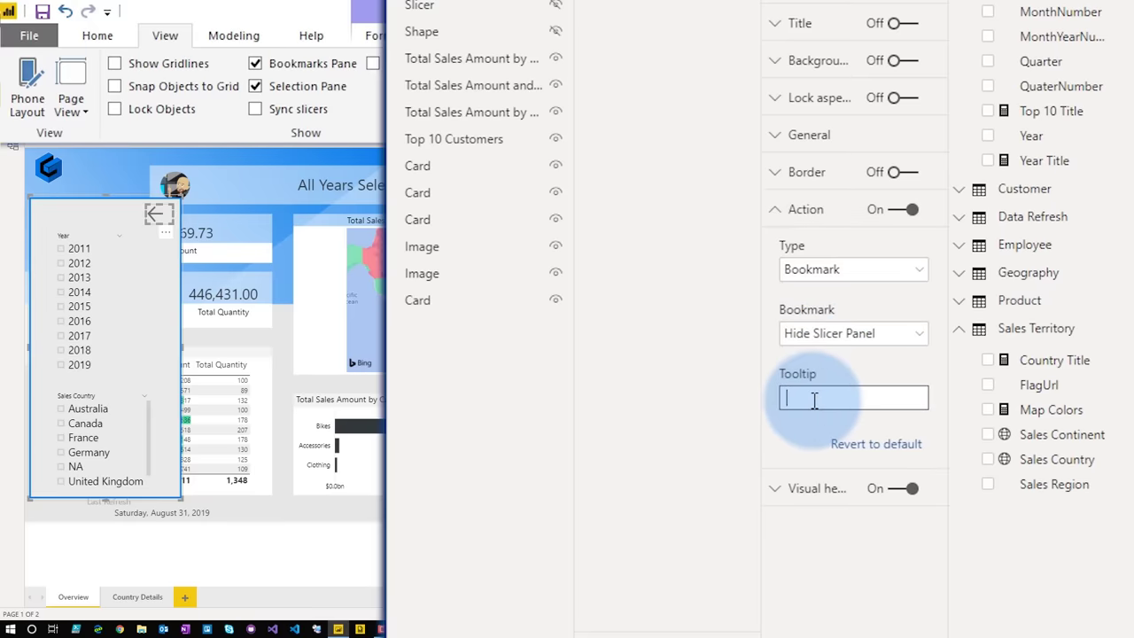
text(Hide Slicer Panel)
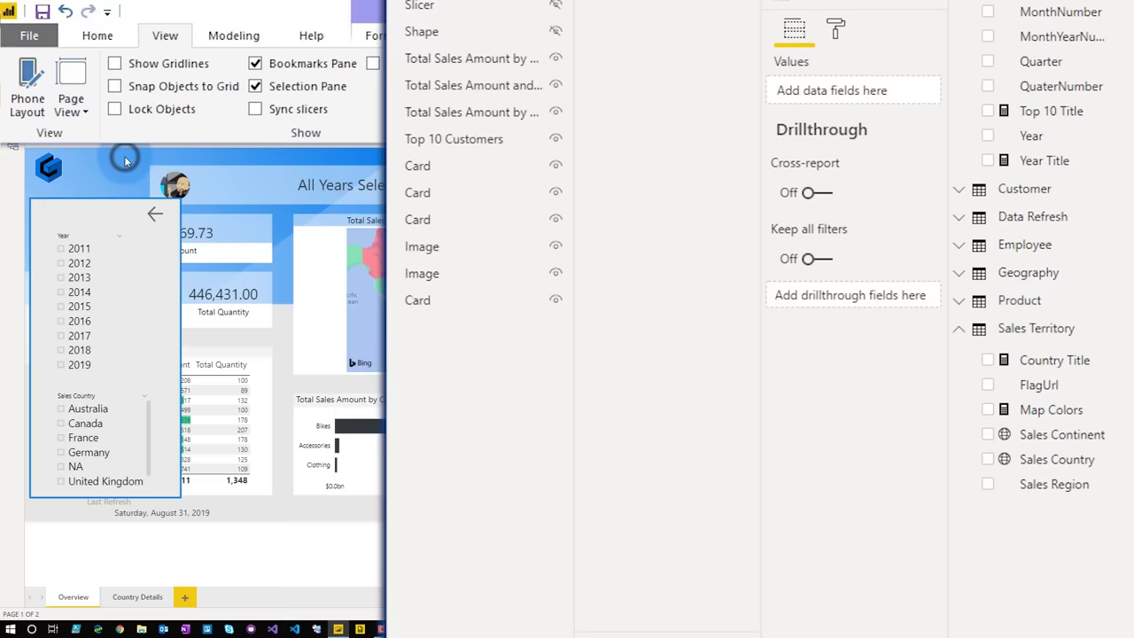
ctrl+click(158, 217)
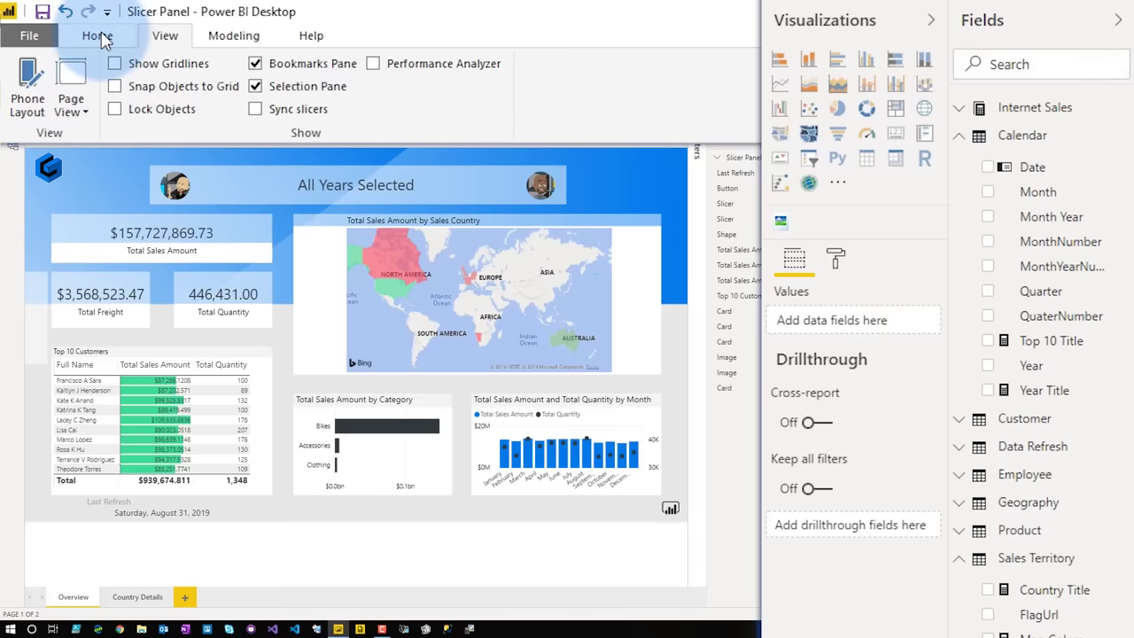
Insert the Menu Icon.png image, shrink it, and place it left of the Total Freight card.
click(99, 35)
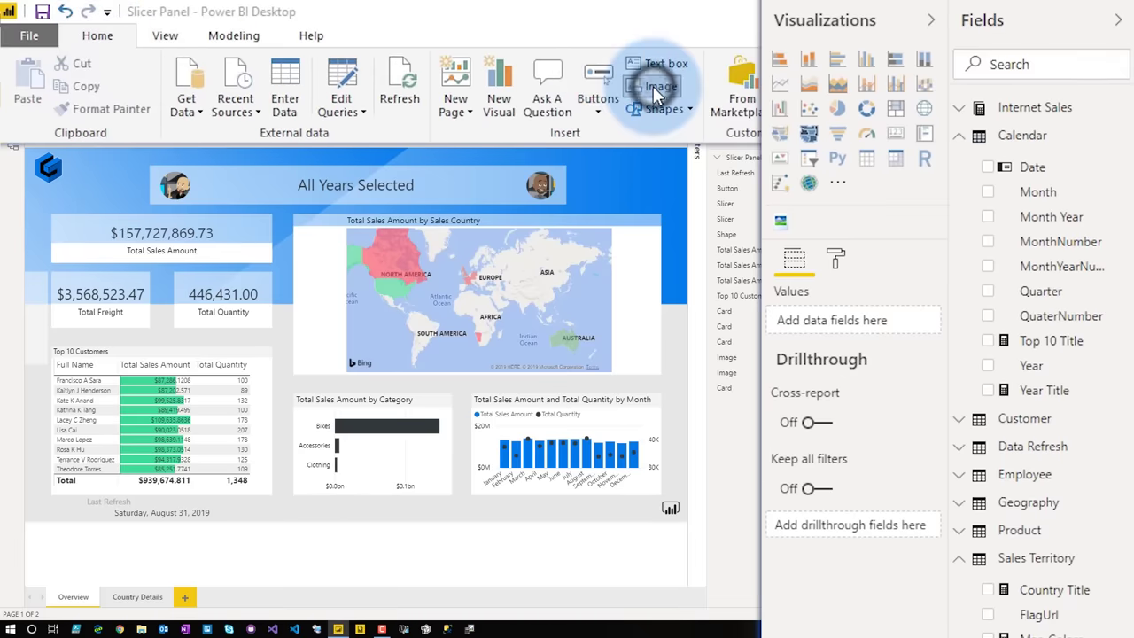
click(657, 88)
click(399, 89)
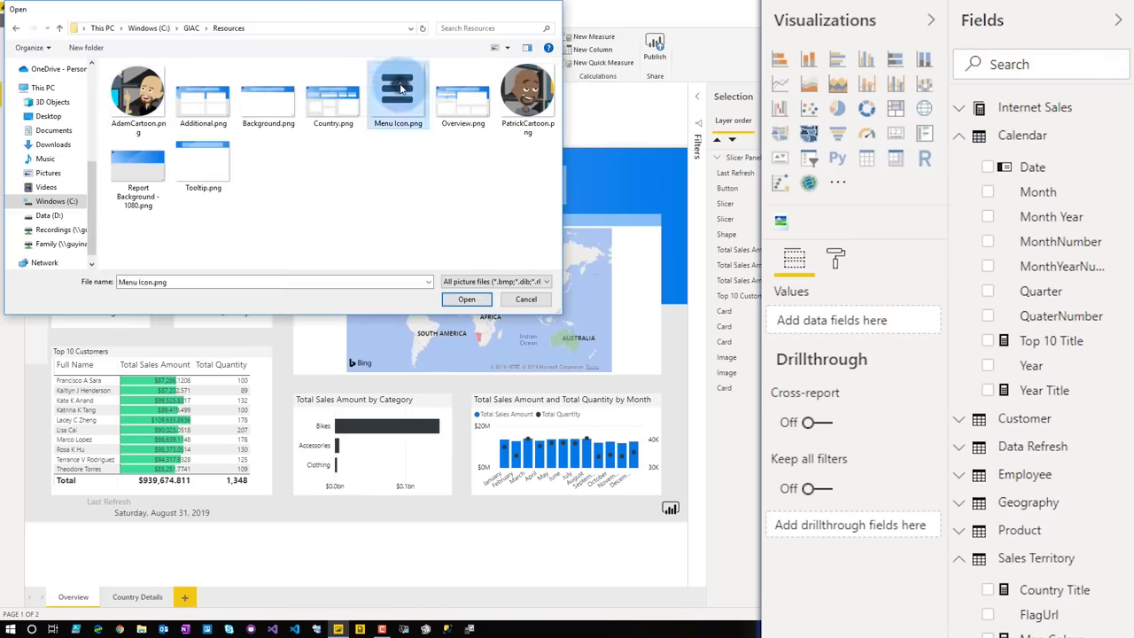
double_click(399, 89)
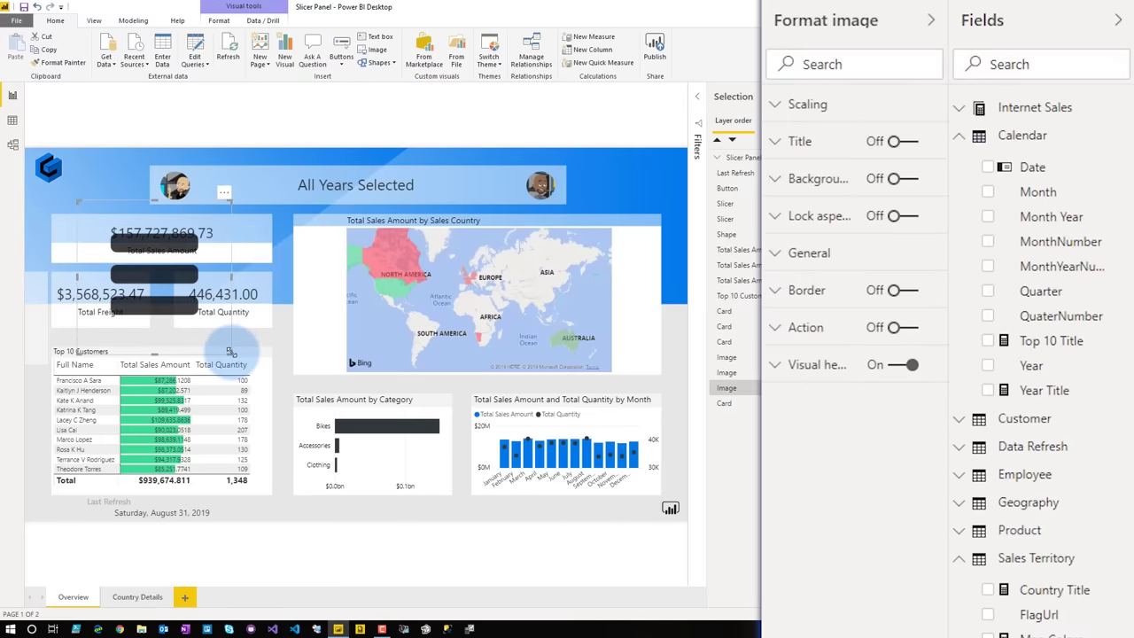
drag(231, 352, 36, 310)
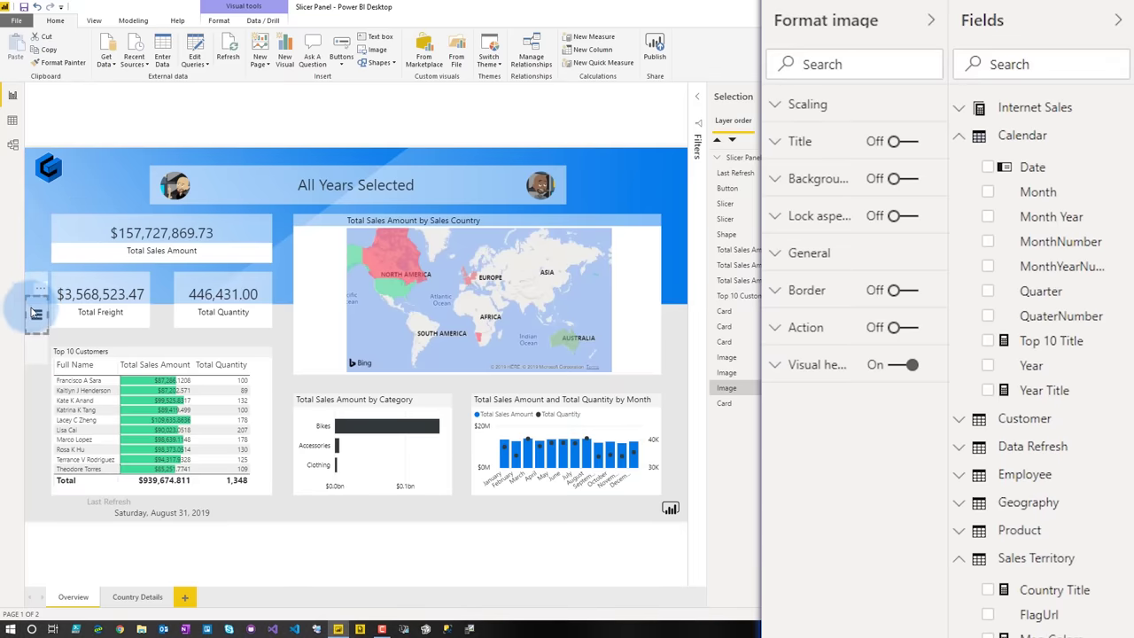
drag(33, 315, 34, 310)
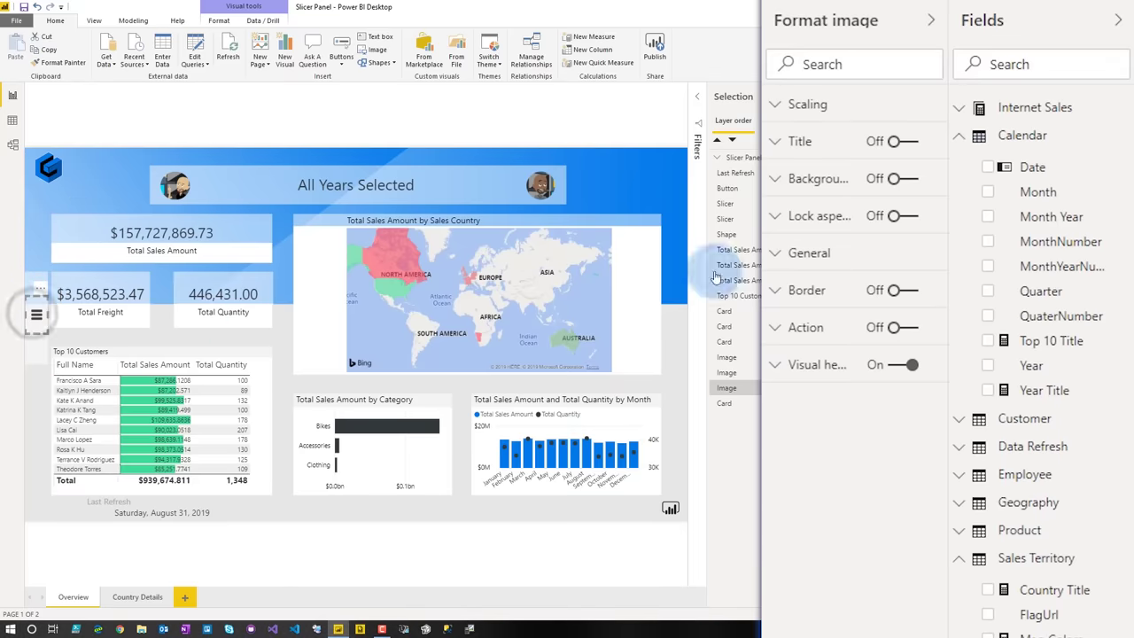
Turn on the menu icon's Bookmark action to Show Slicer Panel, add a matching tooltip, then deselect it.
click(900, 327)
scroll(900, 292, down, 3)
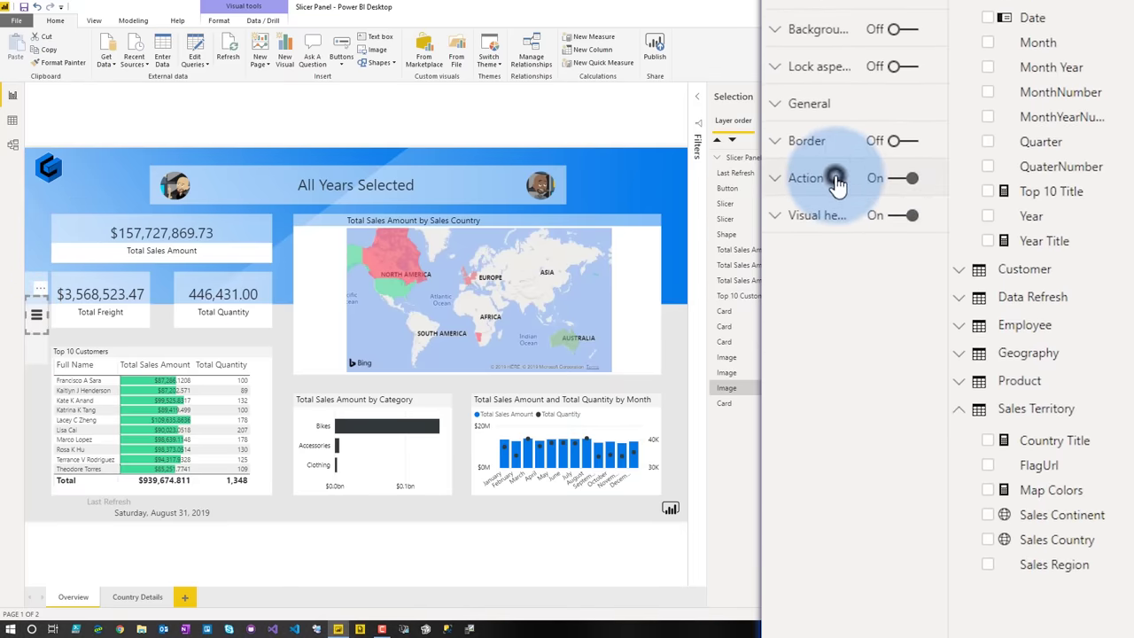
click(835, 239)
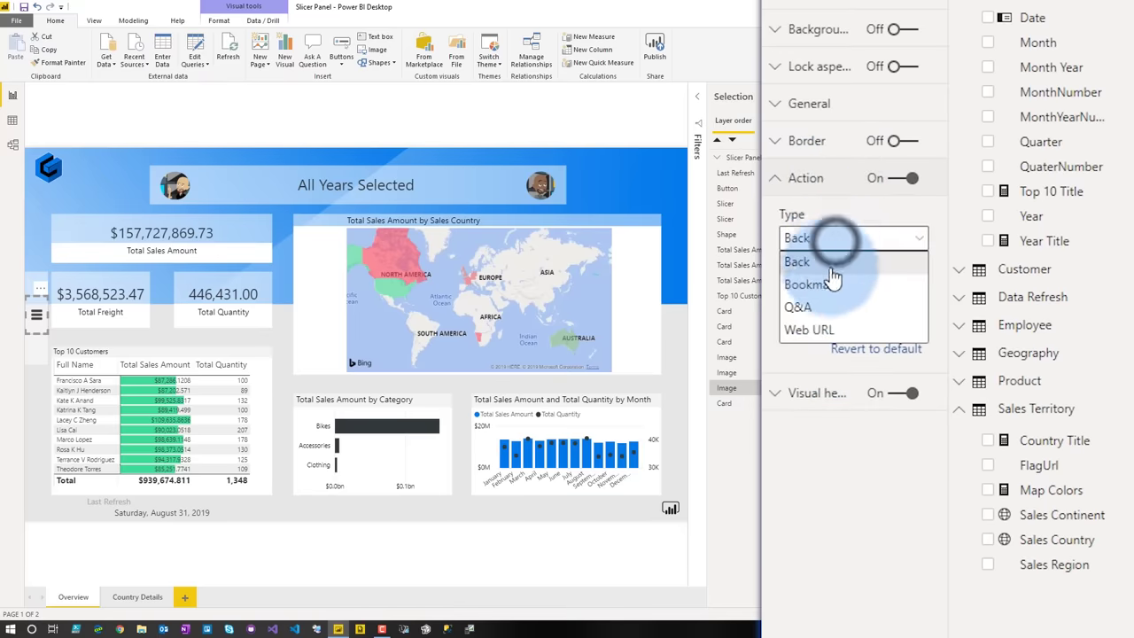
click(831, 285)
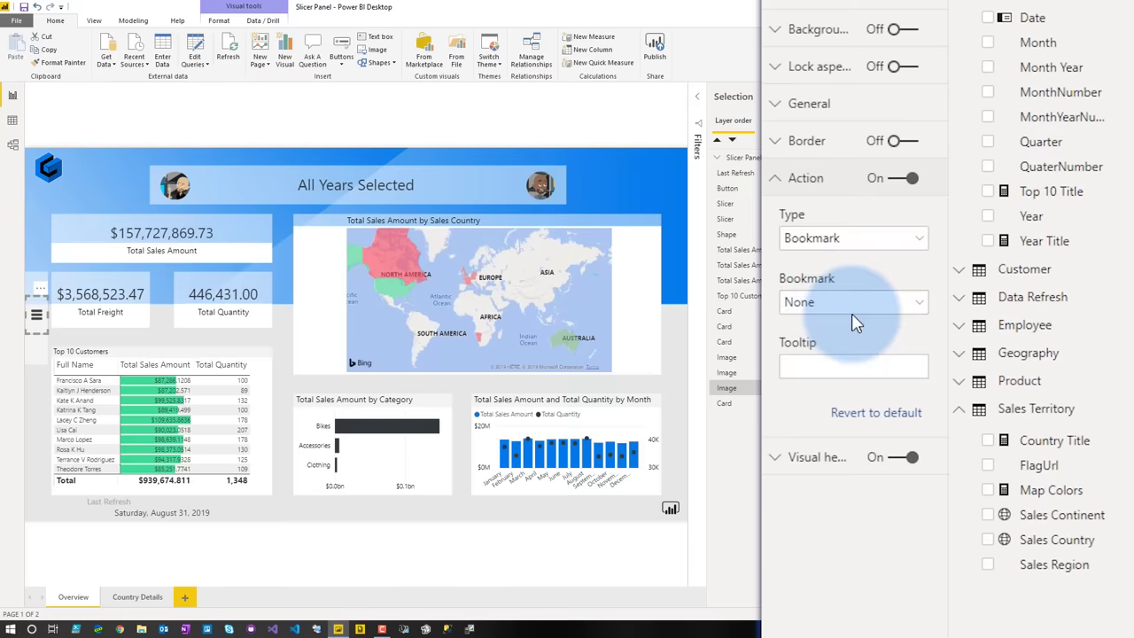
click(853, 305)
click(829, 348)
click(802, 361)
click(43, 229)
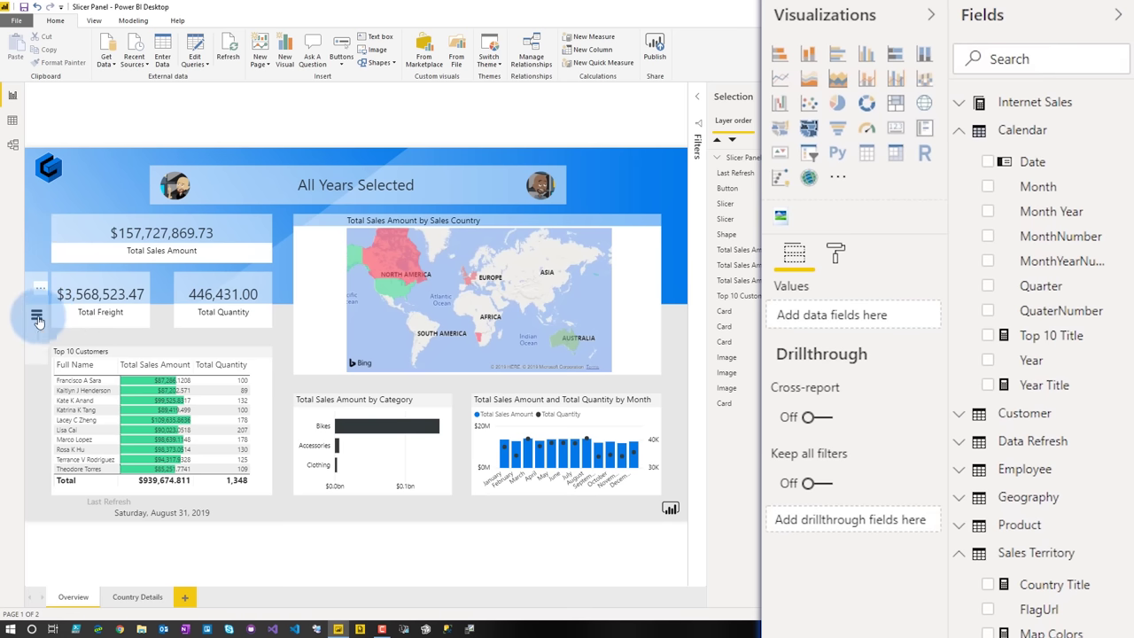
click(38, 317)
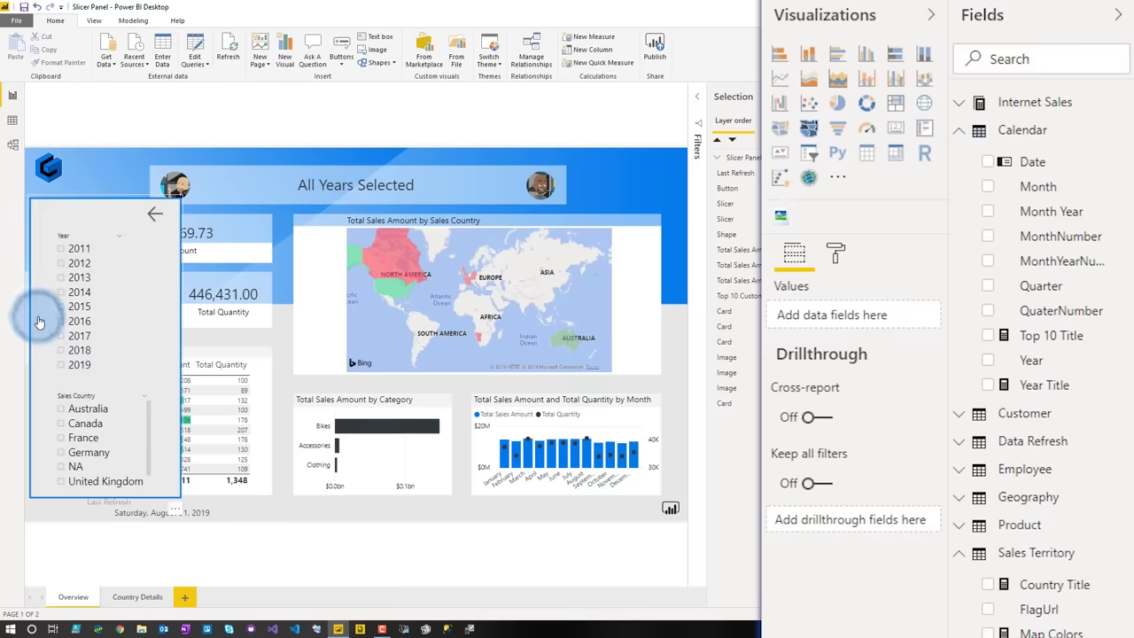
click(157, 215)
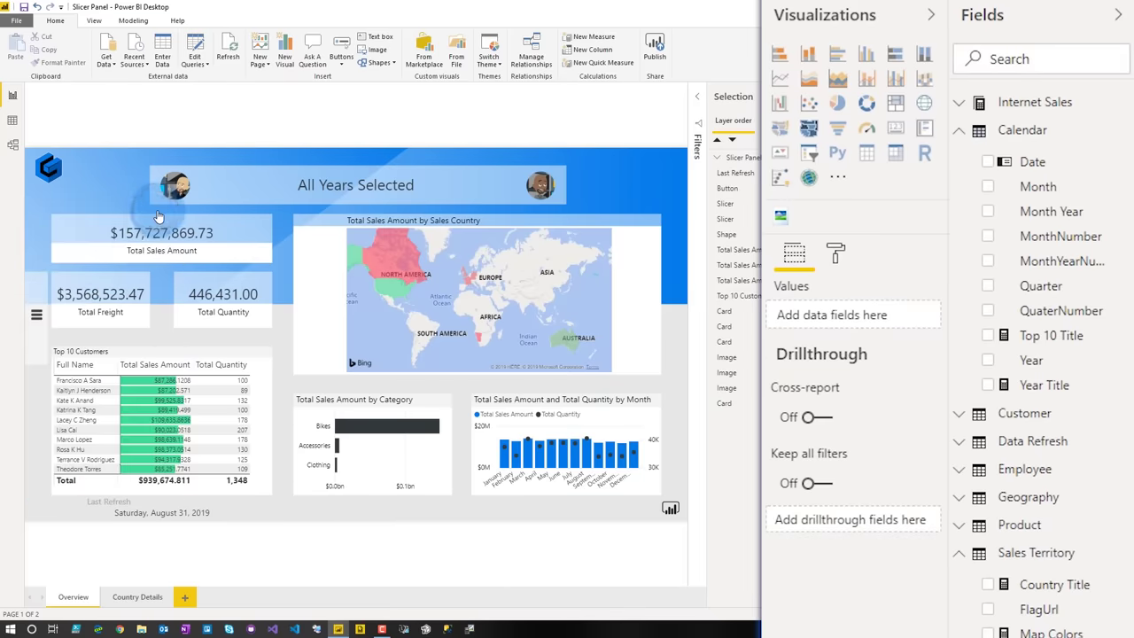